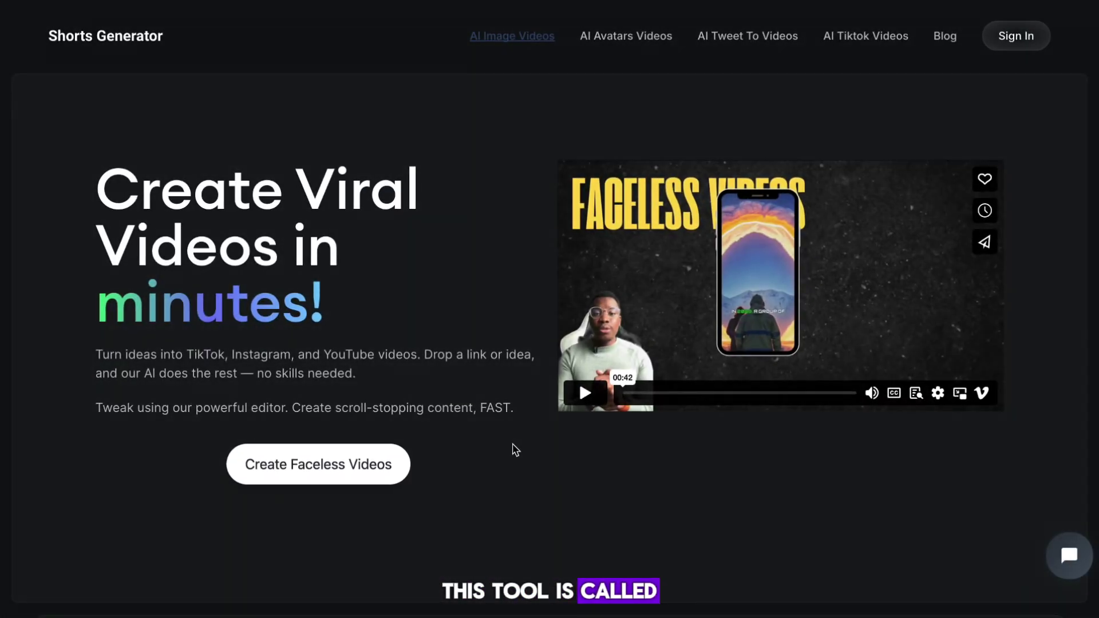
- Scroll through the Shorts Generator homepage sections
scroll(515, 449, down, 2)
scroll(515, 449, down, 7)
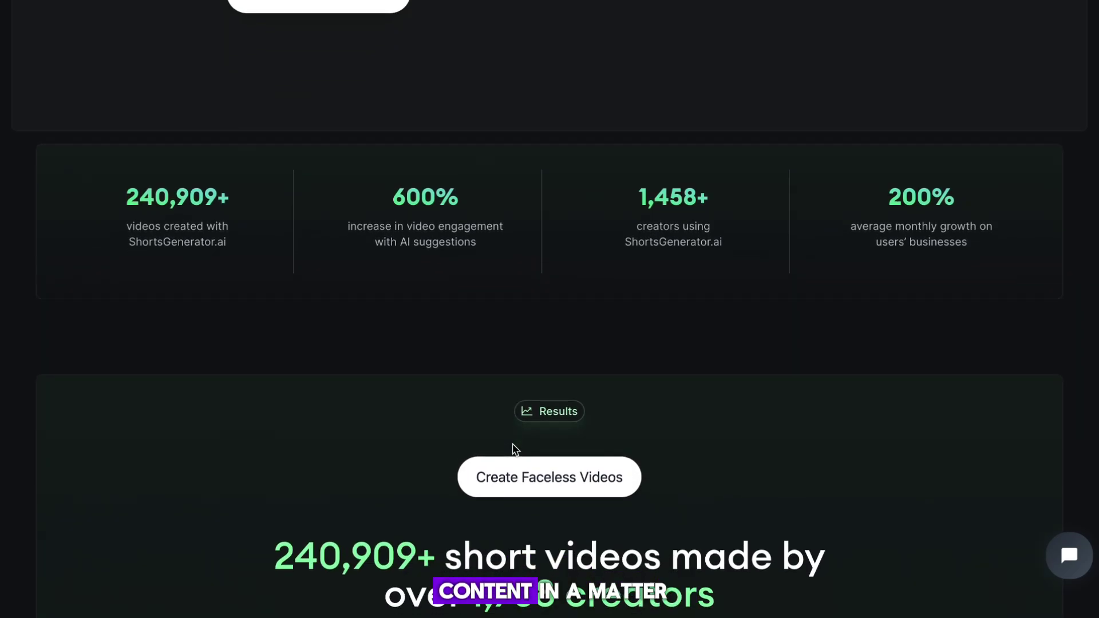
scroll(513, 446, down, 10)
scroll(513, 447, up, 1)
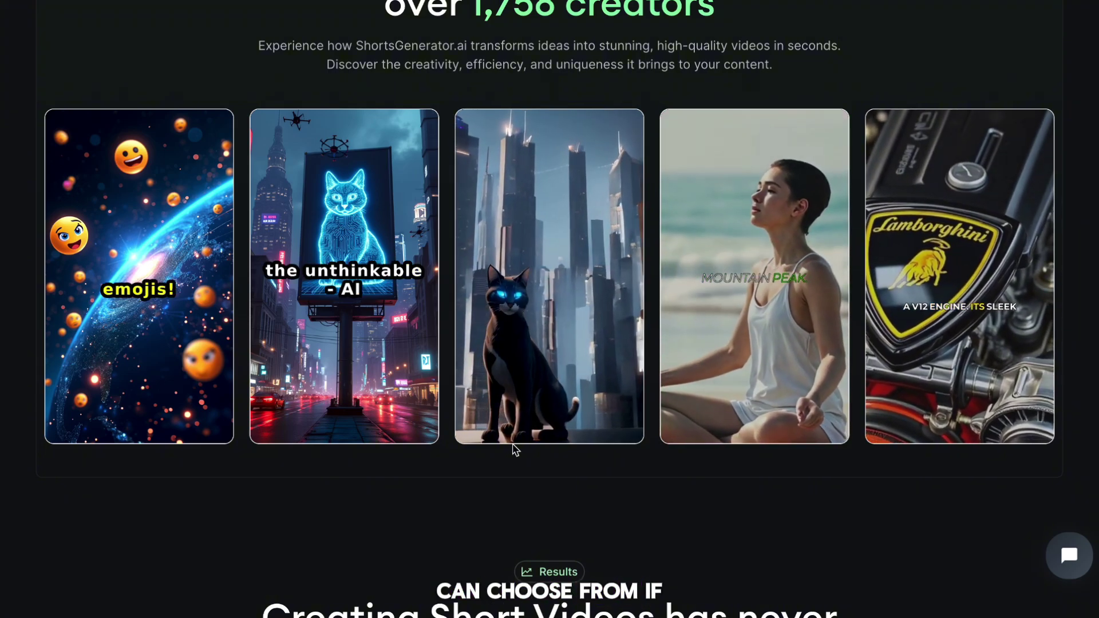
scroll(513, 447, down, 12)
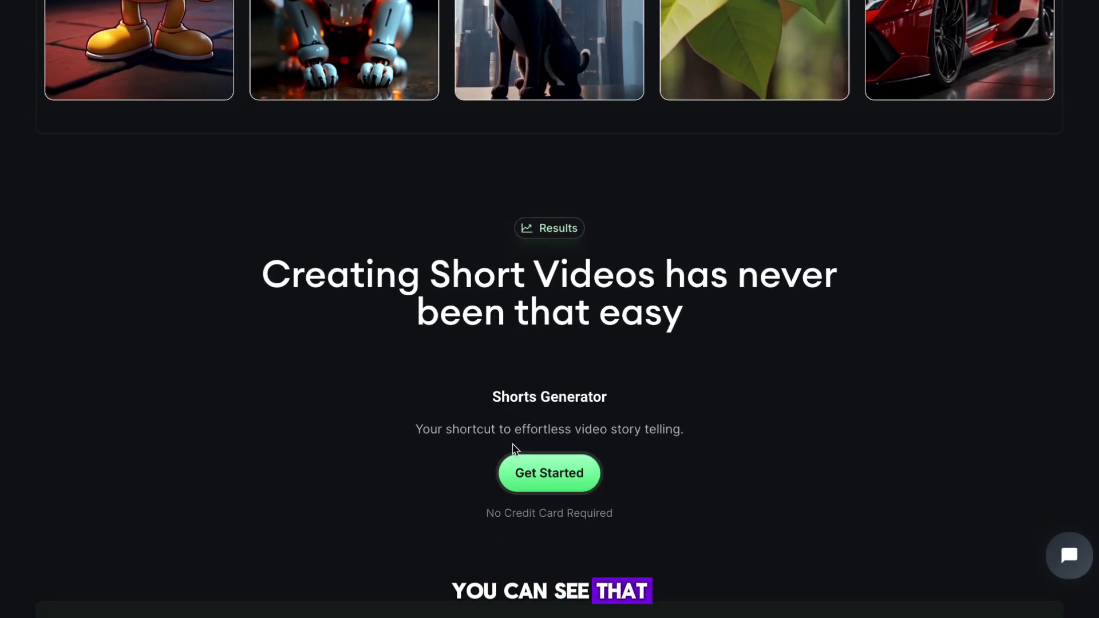
scroll(514, 448, down, 10)
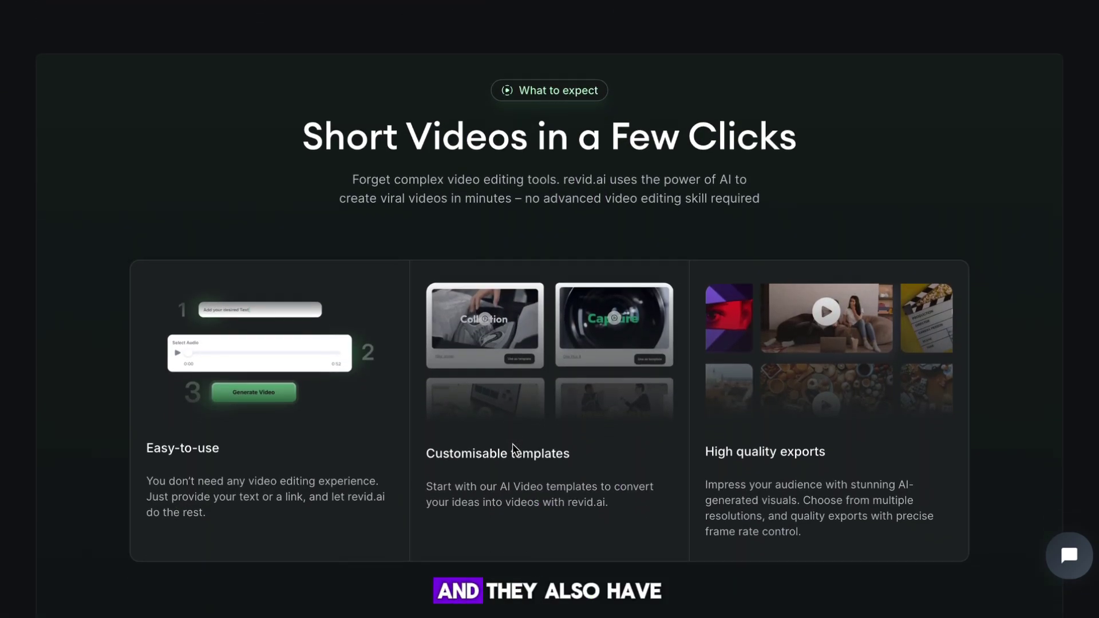
scroll(513, 447, down, 6)
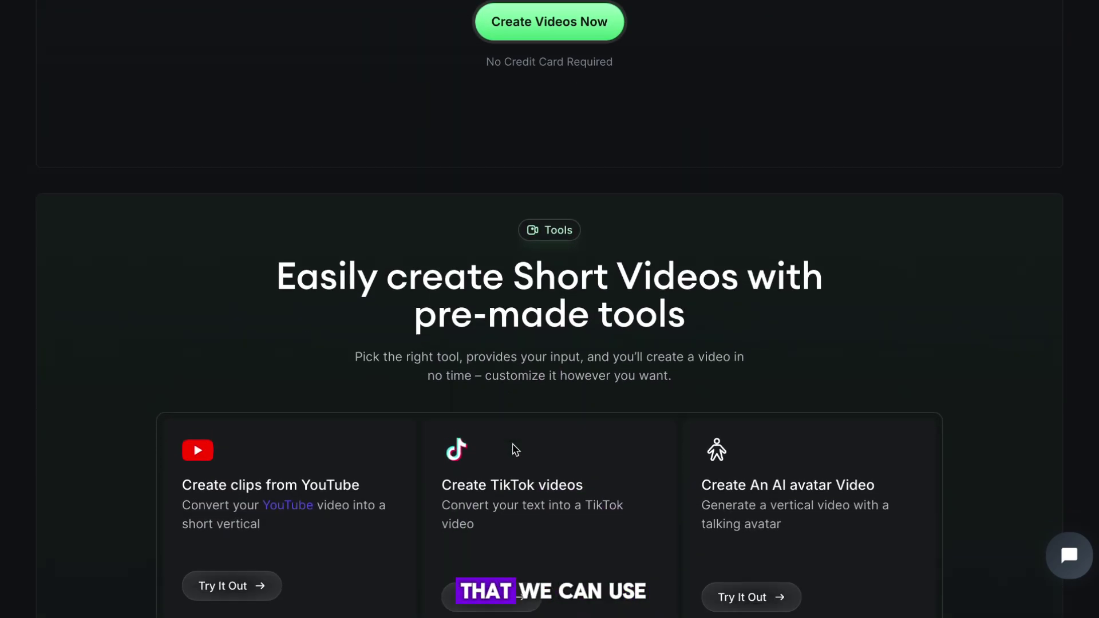
scroll(513, 448, down, 13)
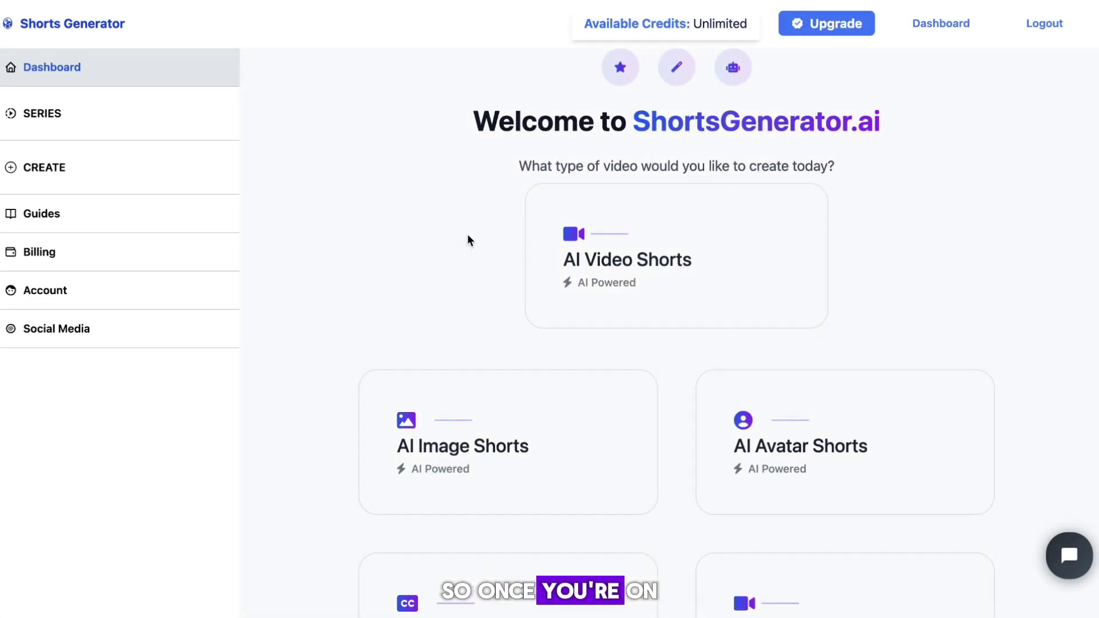
- Start a new AI Video Shorts series from the dashboard
drag(515, 165, 818, 166)
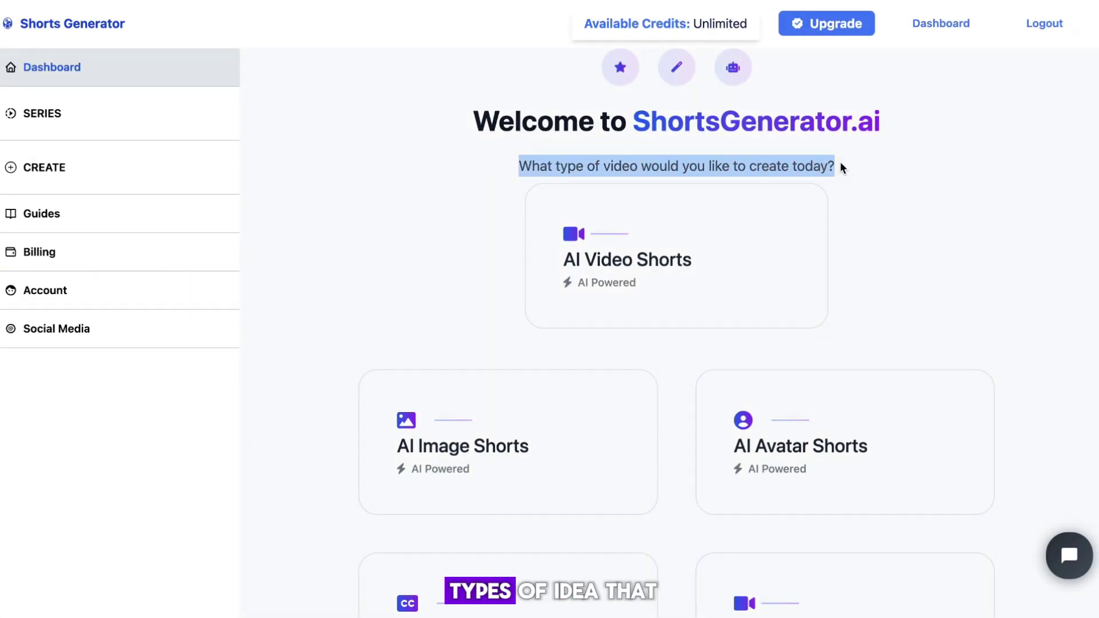
click(842, 167)
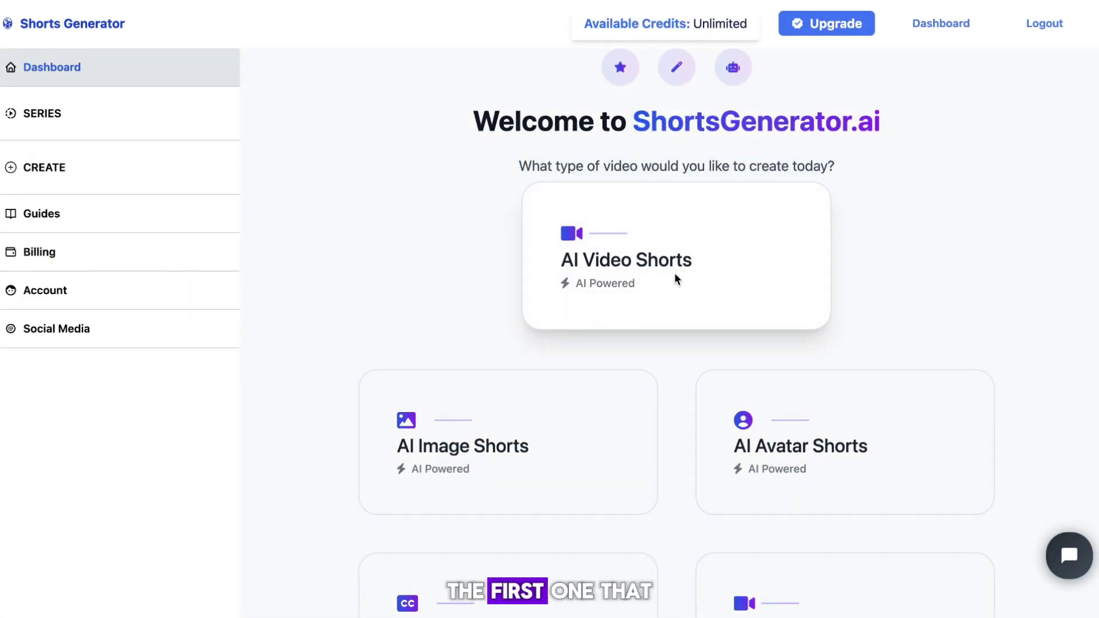
click(671, 246)
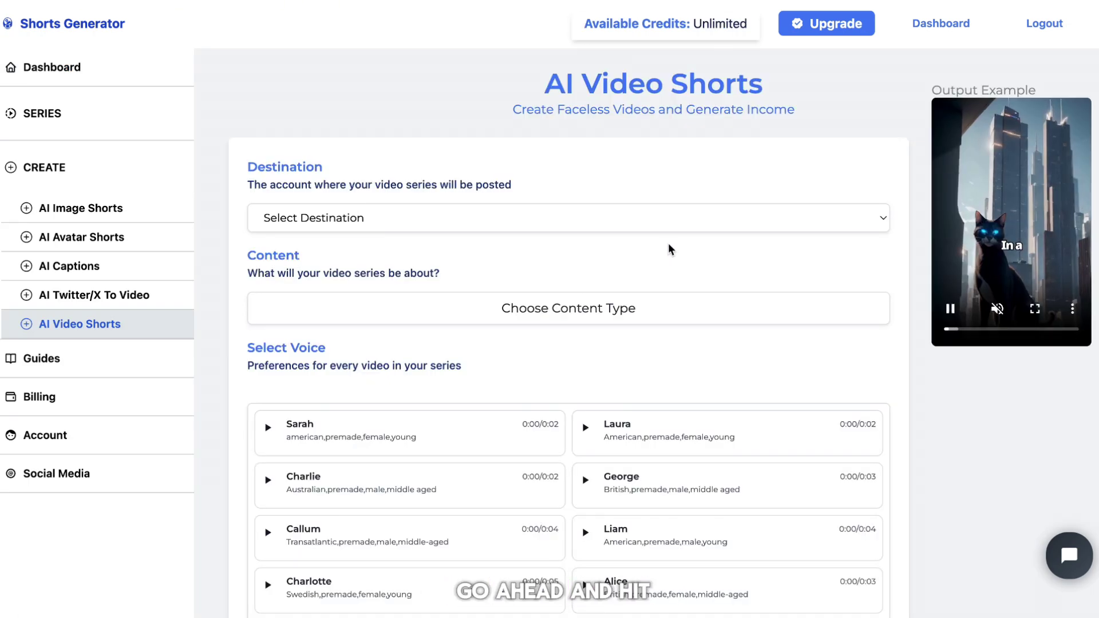
- Set the destination to 'Email Me Instead' and bring up the content topics
click(648, 224)
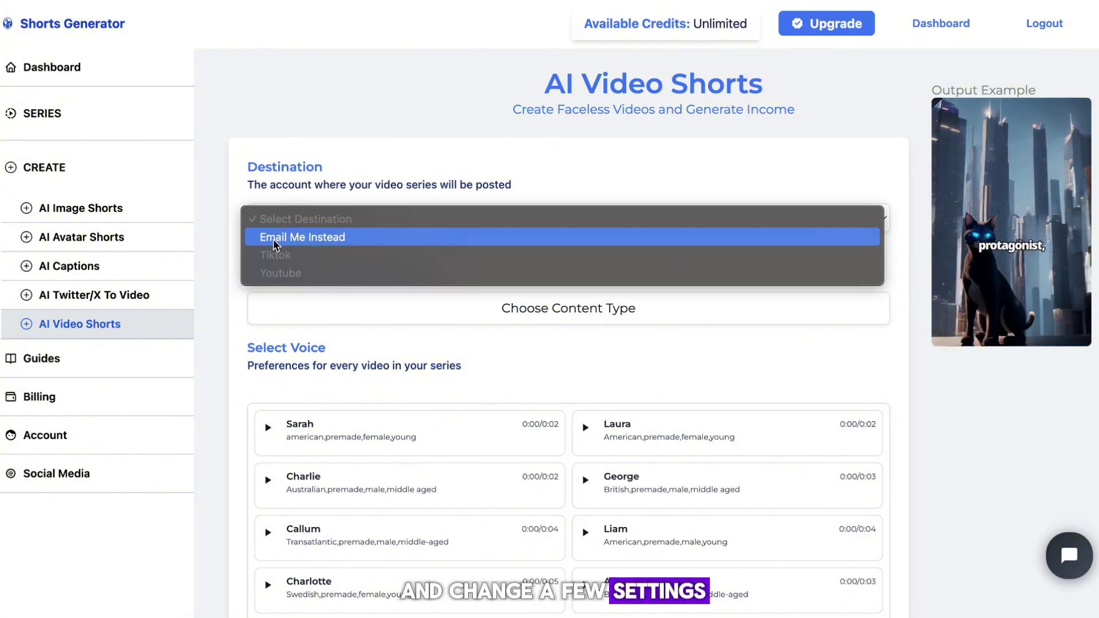
click(292, 239)
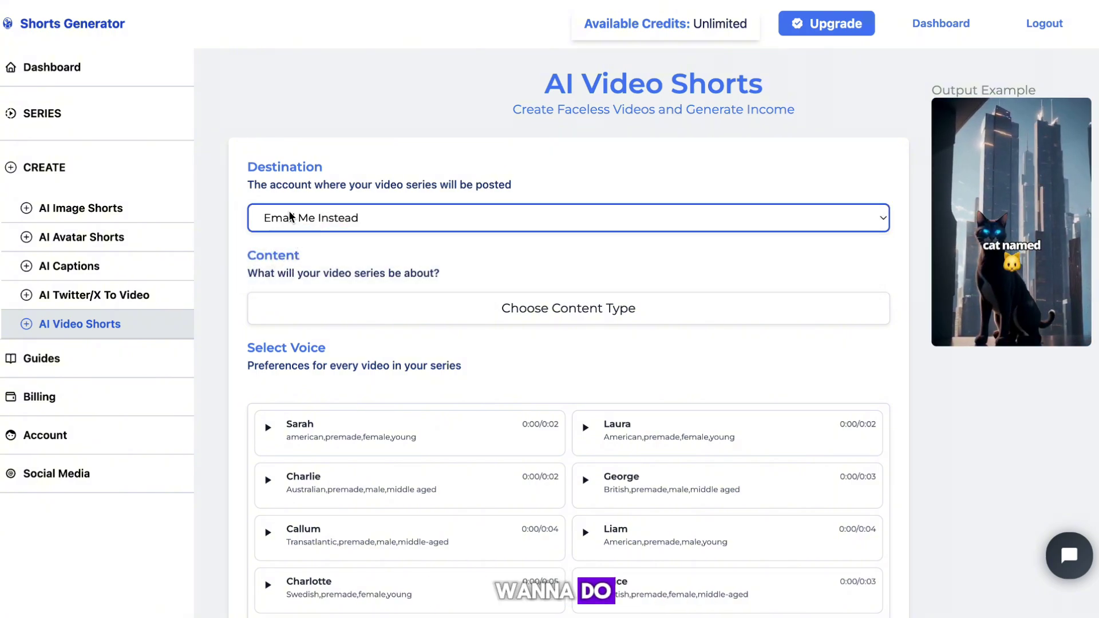
click(297, 217)
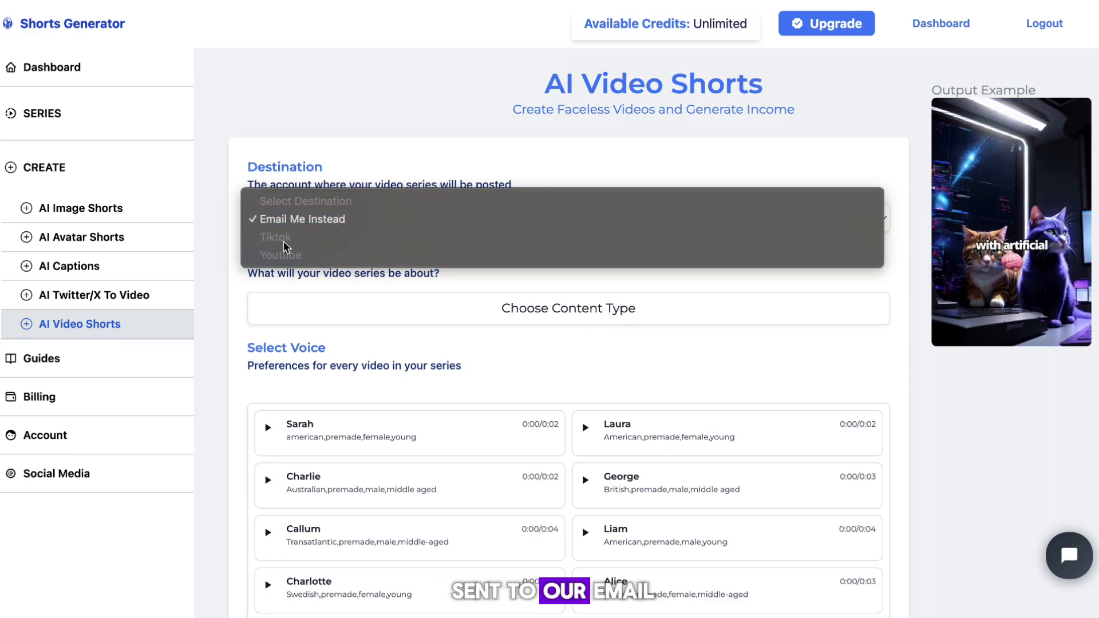
click(339, 163)
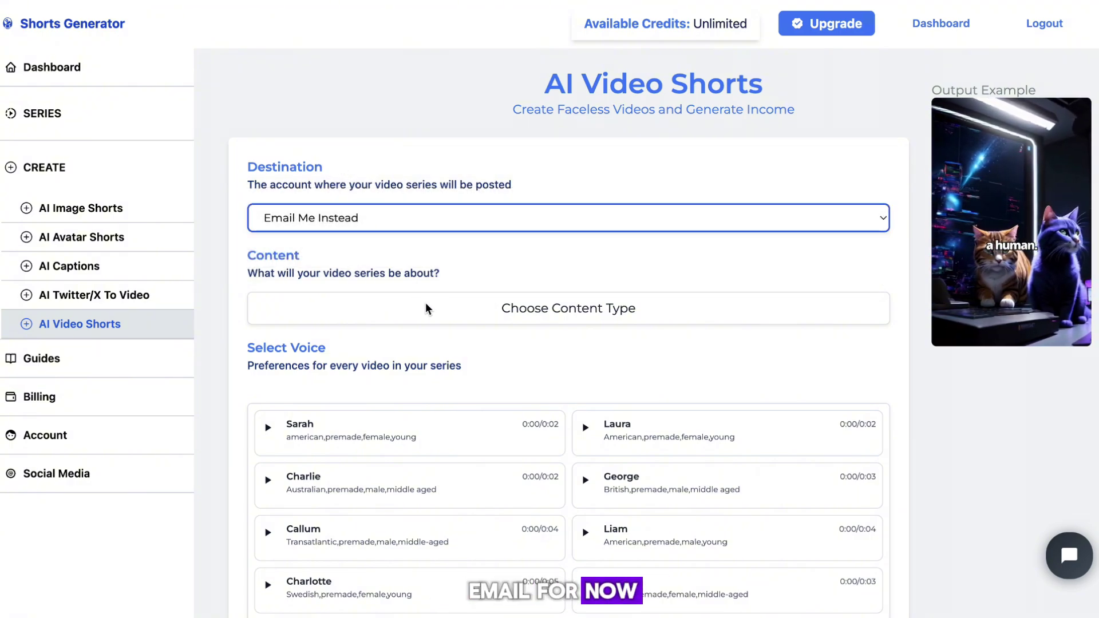
click(425, 302)
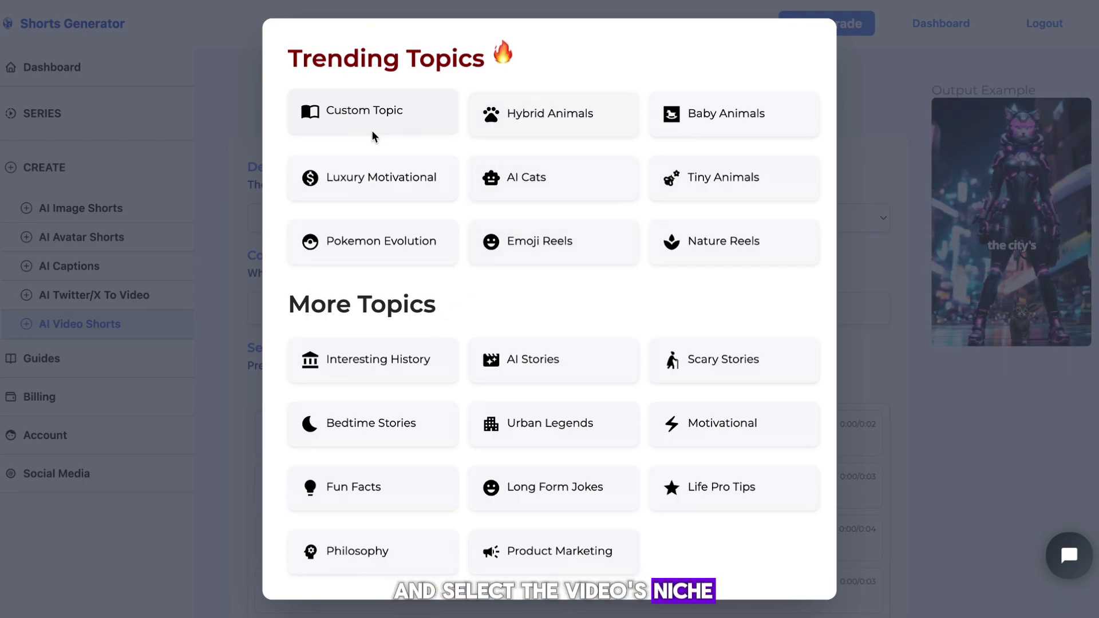
- Pick Nature Reels as the topic, sample the Charlie and Callum voices, and select Sarah
click(705, 232)
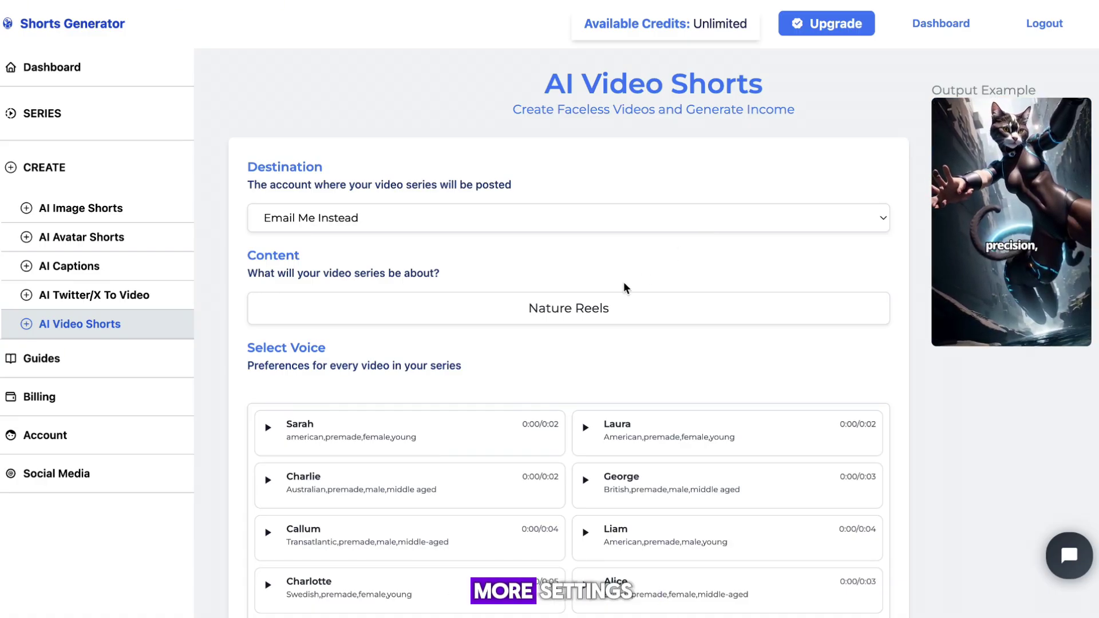
scroll(506, 374, down, 5)
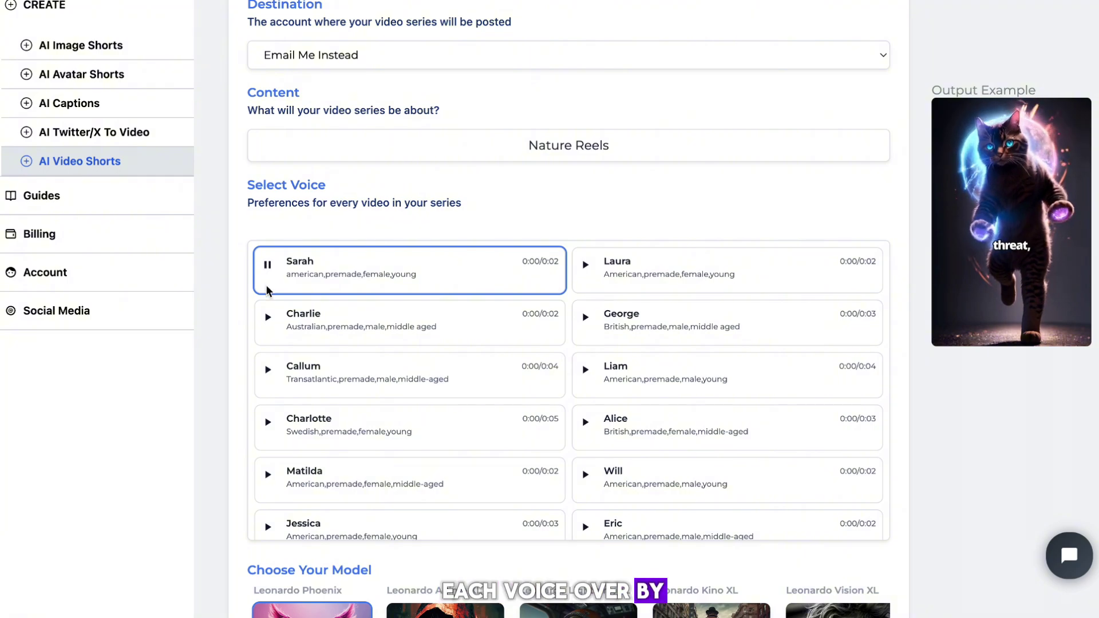
click(266, 318)
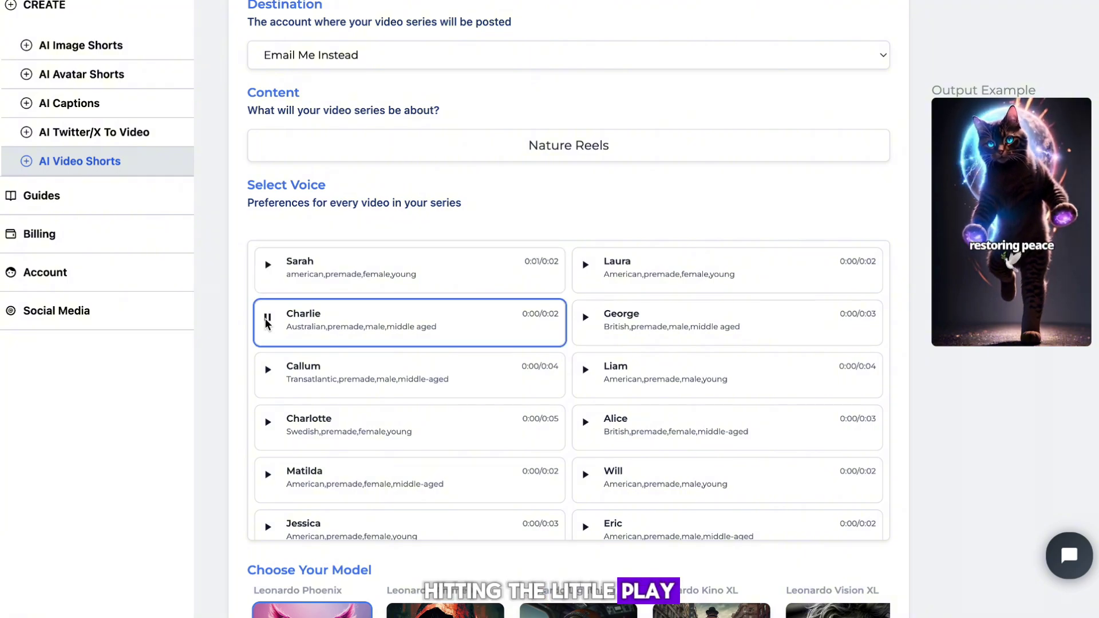
click(267, 371)
click(325, 269)
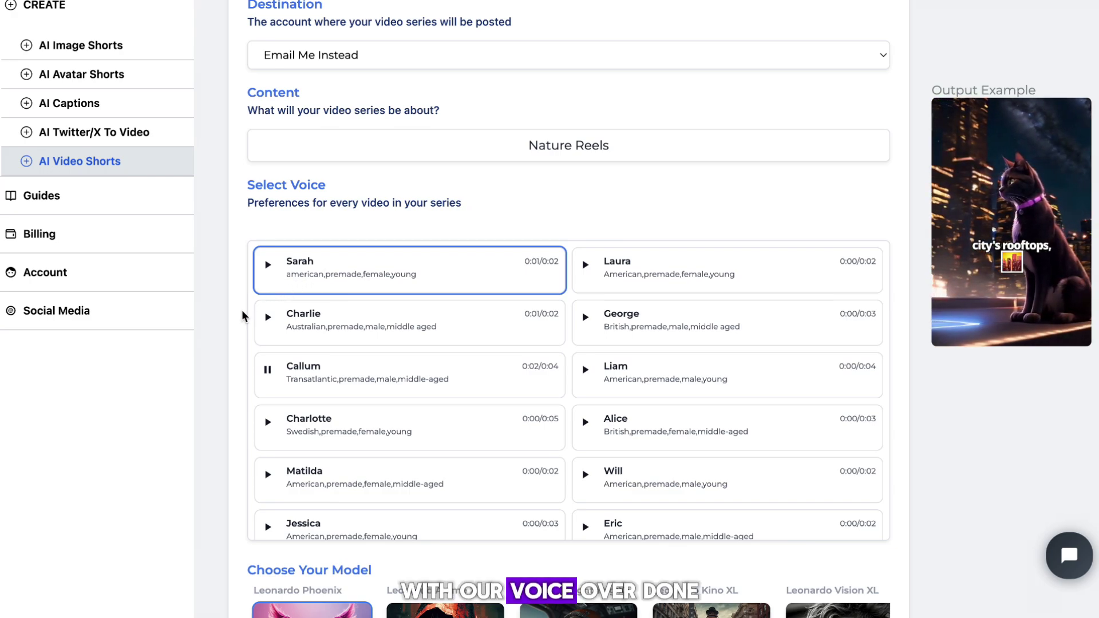
scroll(243, 315, down, 6)
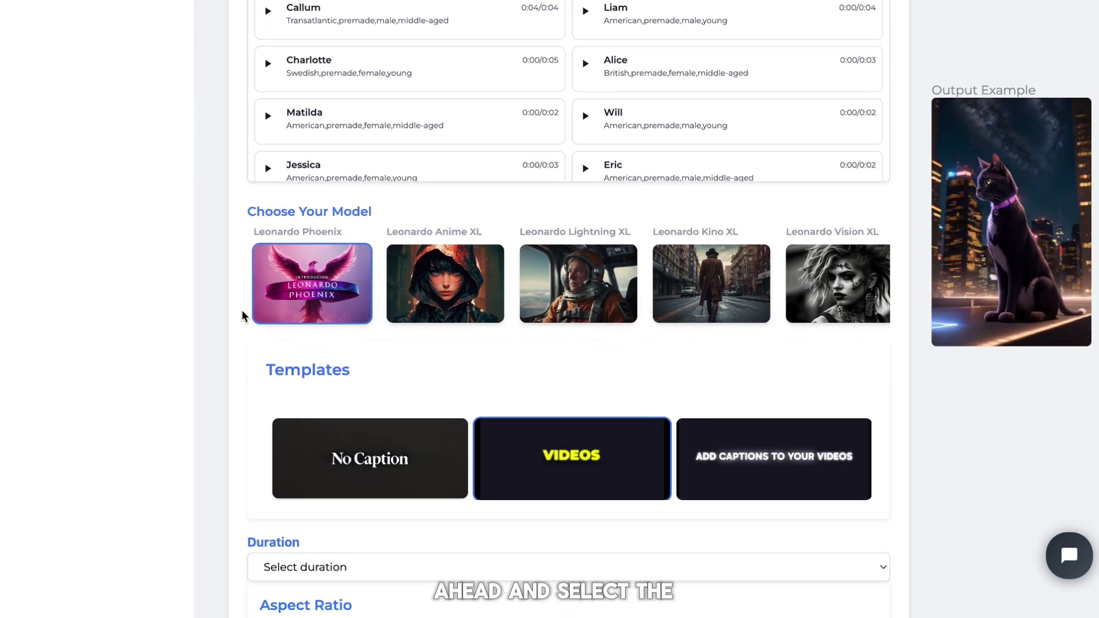
click(433, 288)
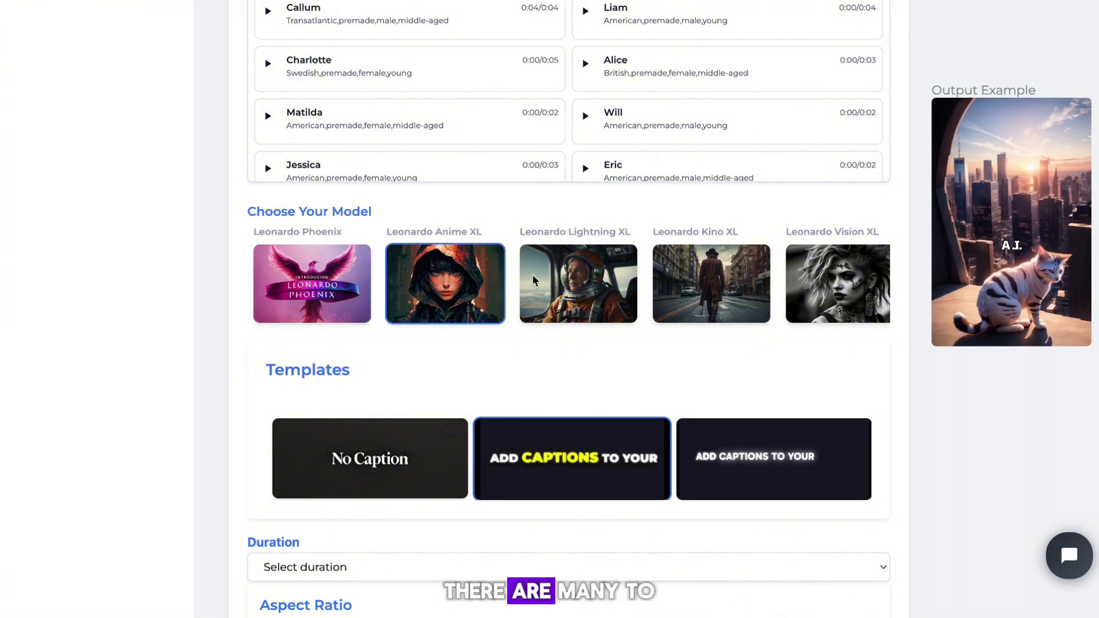
click(586, 281)
click(710, 283)
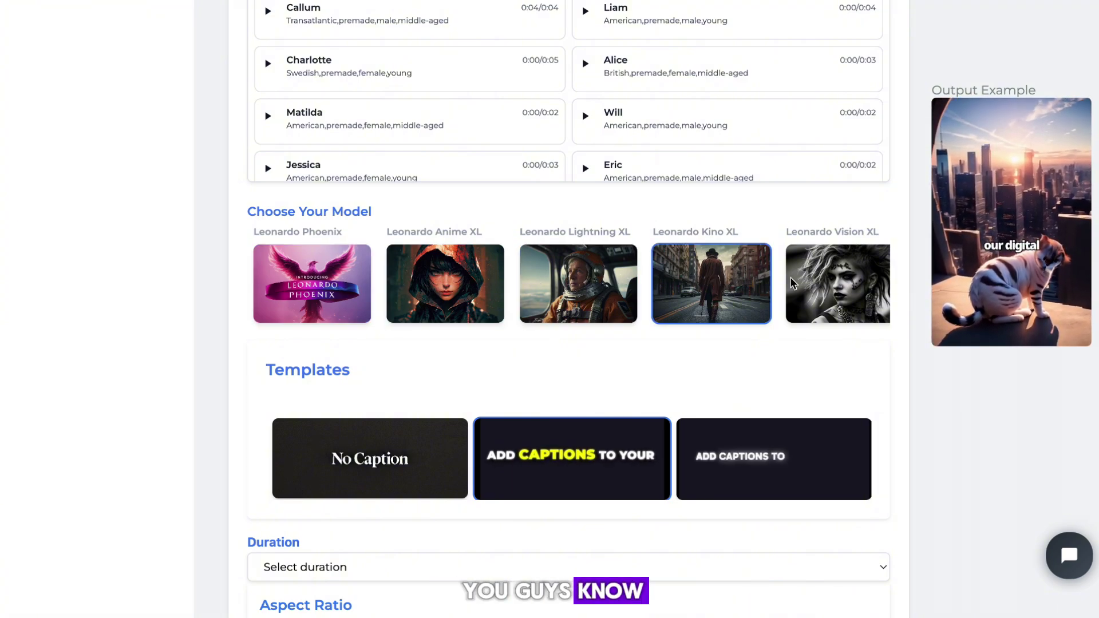
click(816, 284)
click(339, 262)
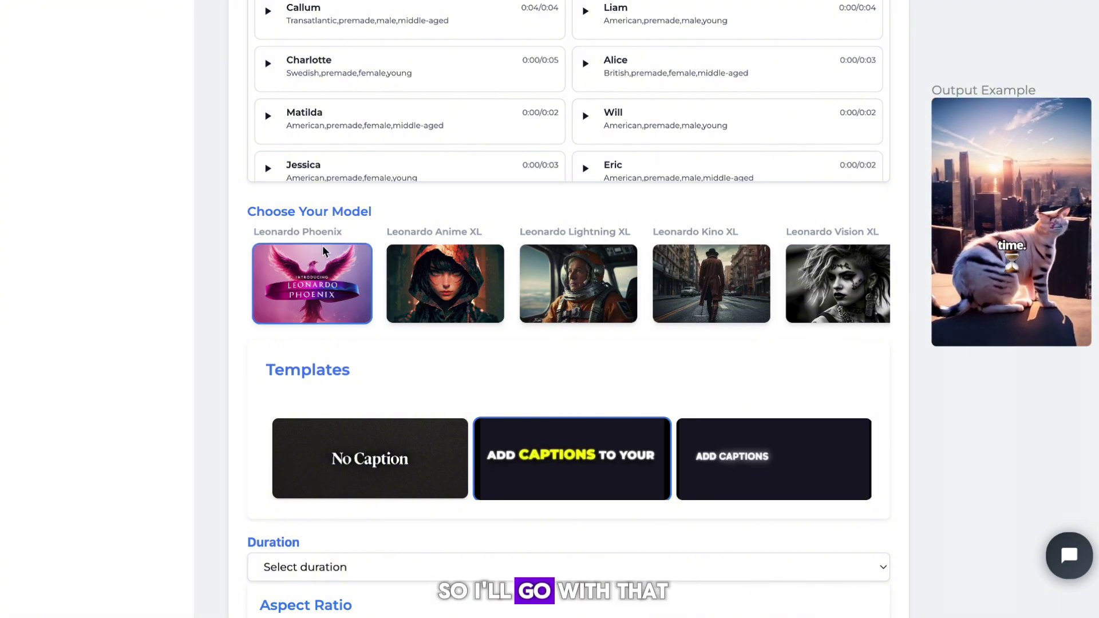
drag(256, 234, 351, 233)
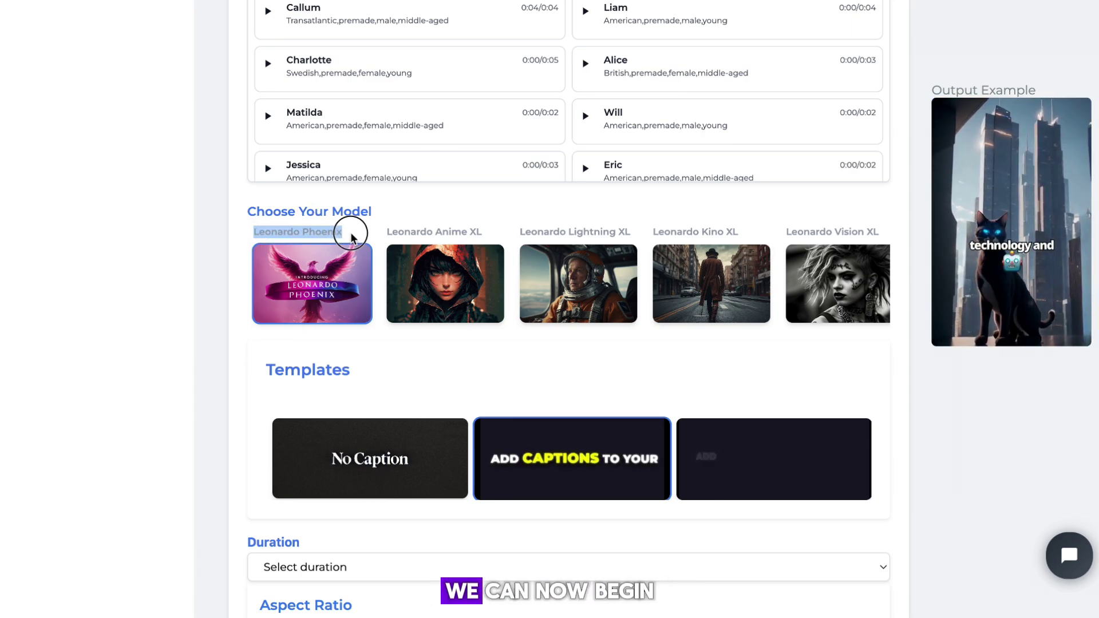
click(348, 231)
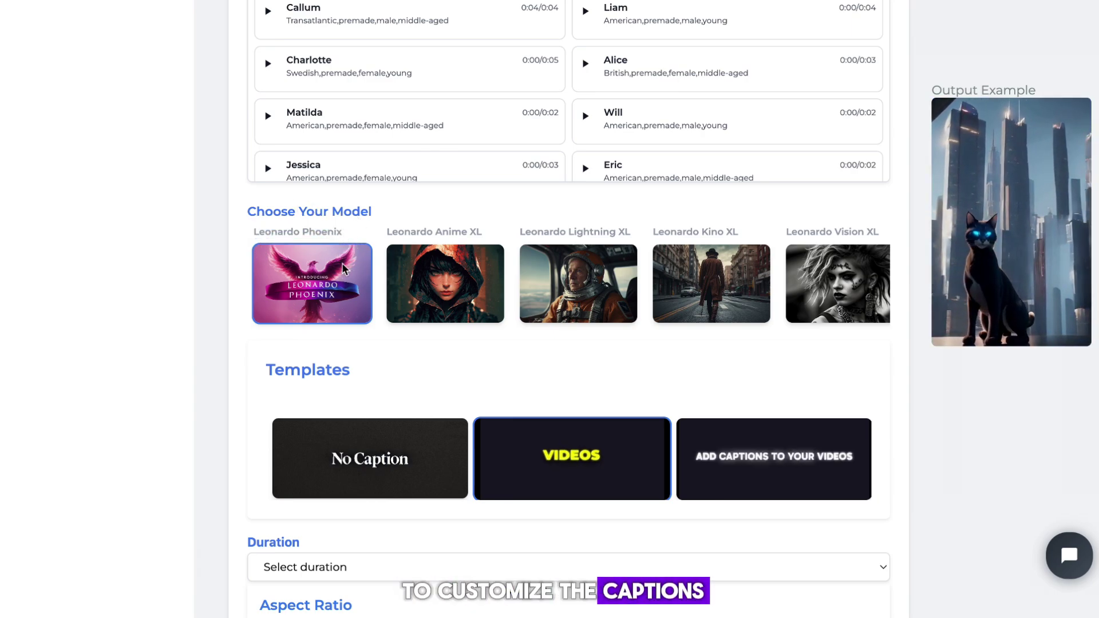
drag(271, 370, 339, 366)
click(371, 371)
scroll(371, 371, down, 2)
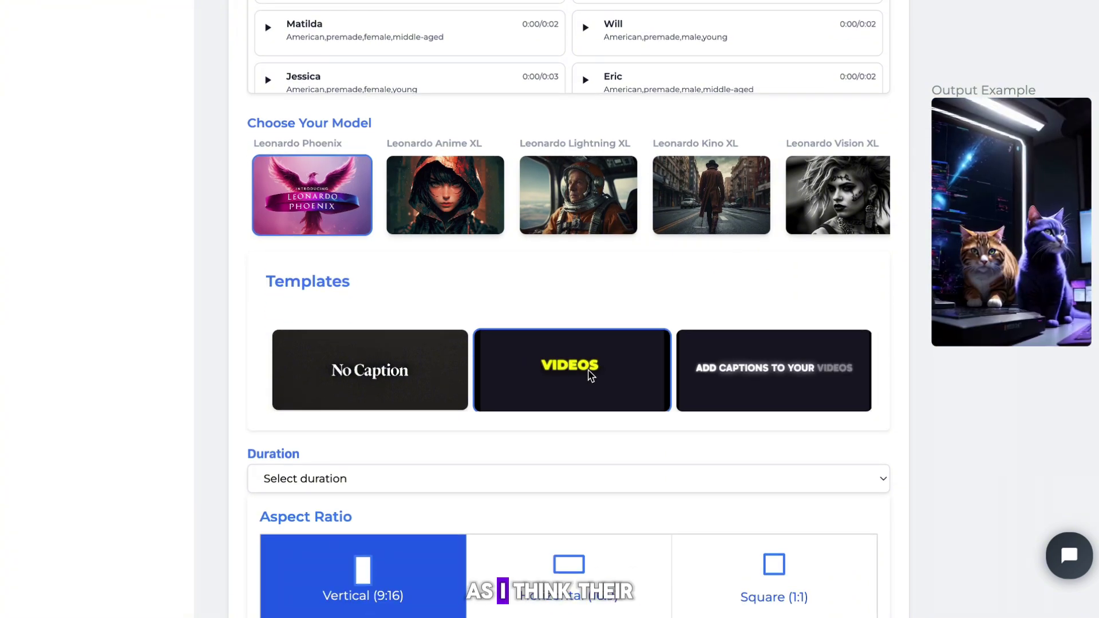
click(434, 363)
click(565, 363)
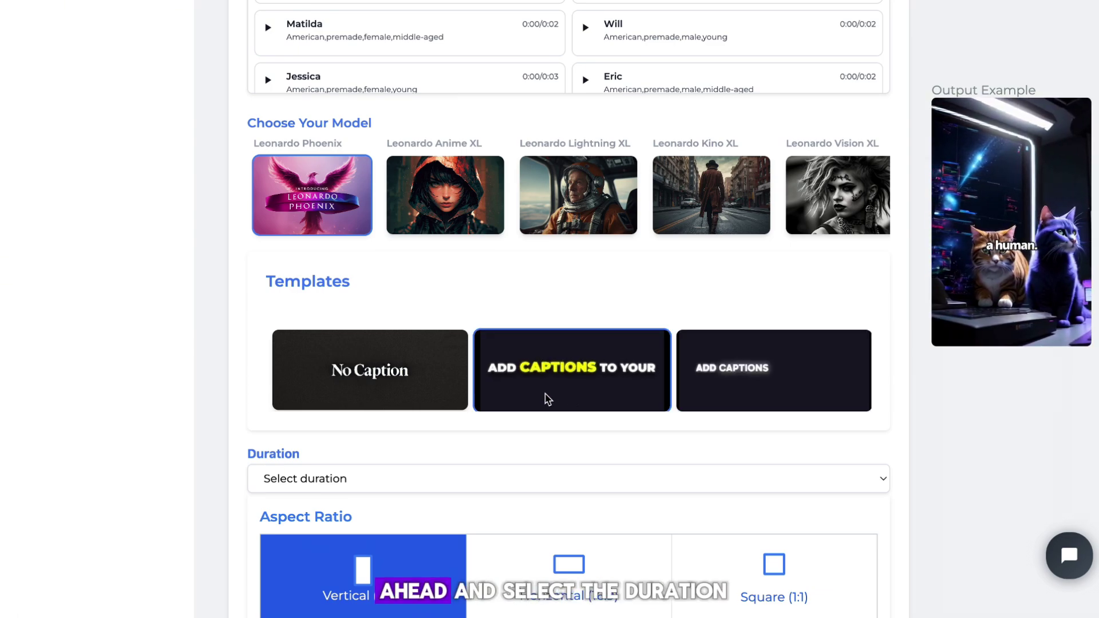
- Set duration to '60 to 90 Seconds', keep Vertical (9:16), and create the video
scroll(525, 361, down, 3)
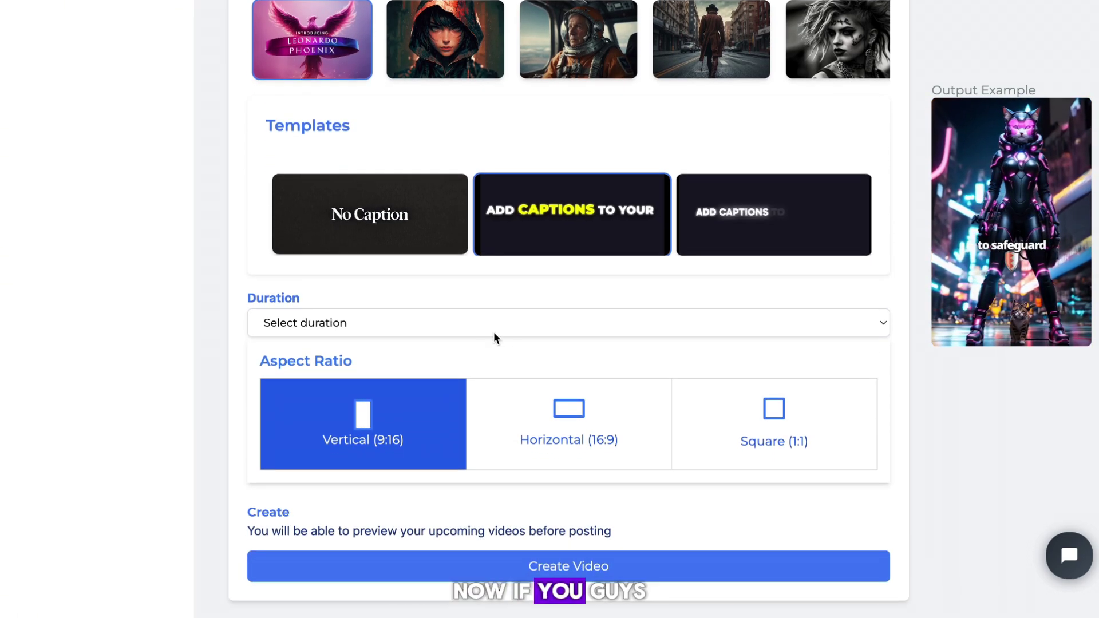
click(483, 324)
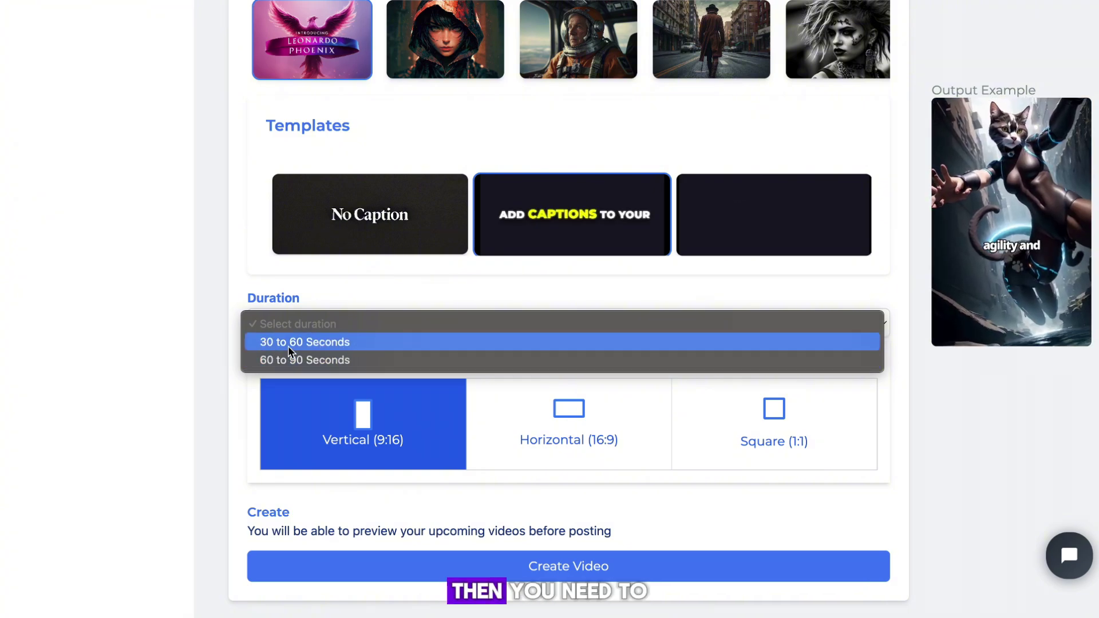
click(281, 362)
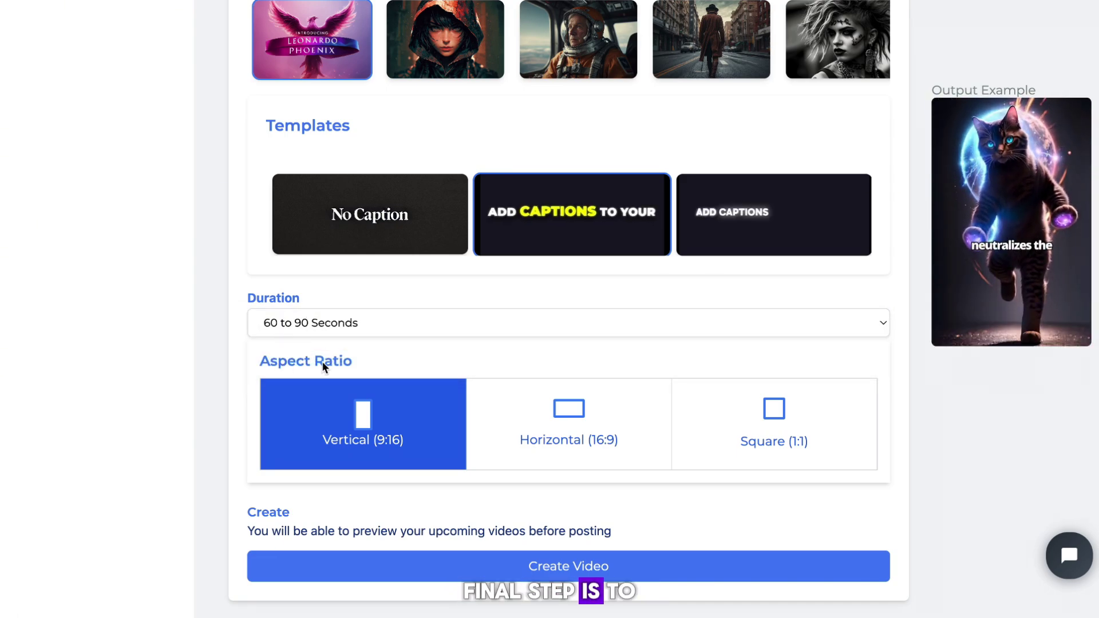
click(551, 432)
click(407, 431)
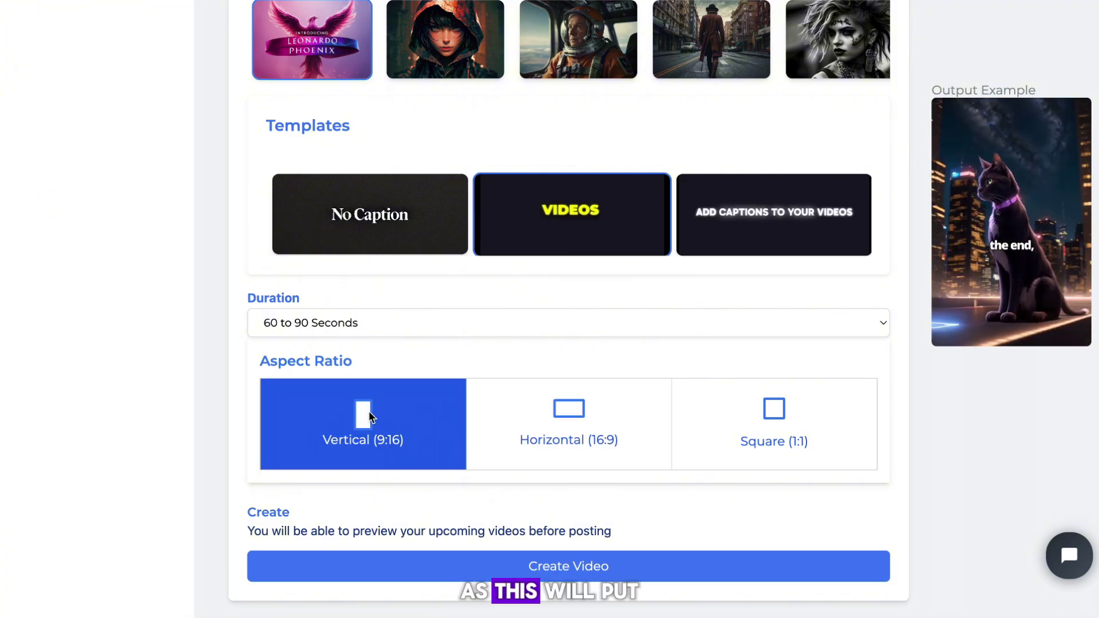
click(421, 573)
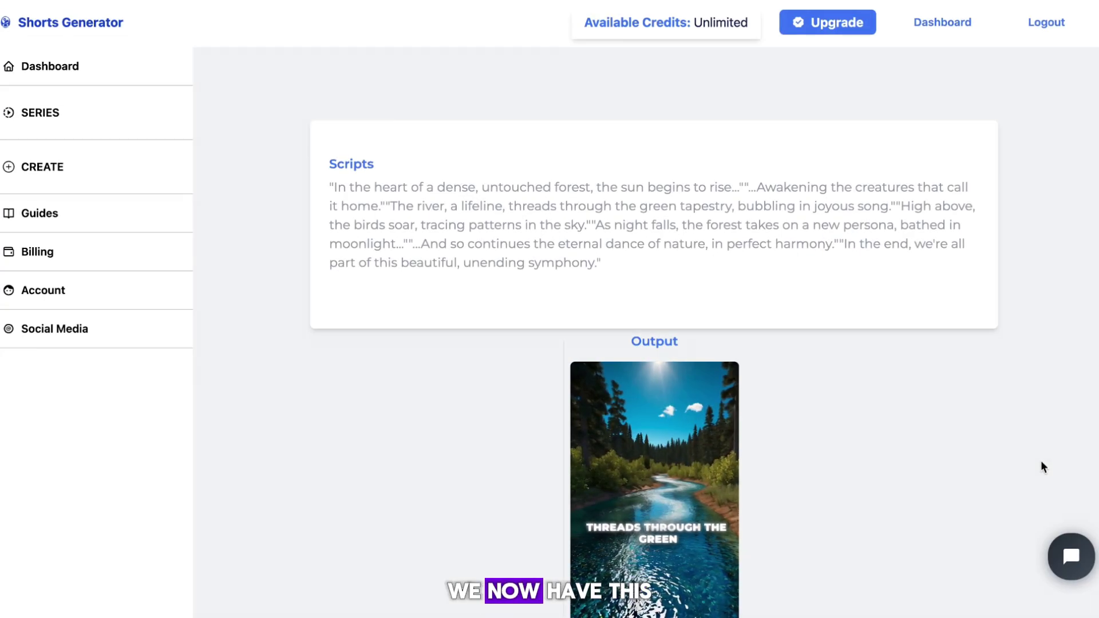
- Look over the forest-and-river script and pause the generated nature clip
drag(672, 277, 312, 184)
click(452, 378)
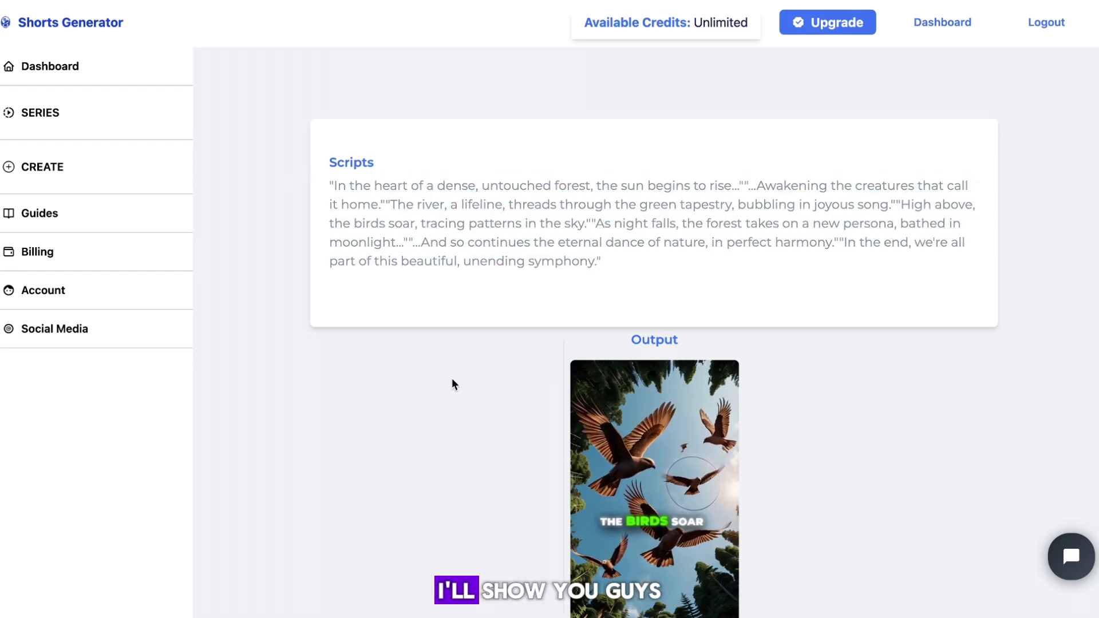
scroll(455, 378, down, 3)
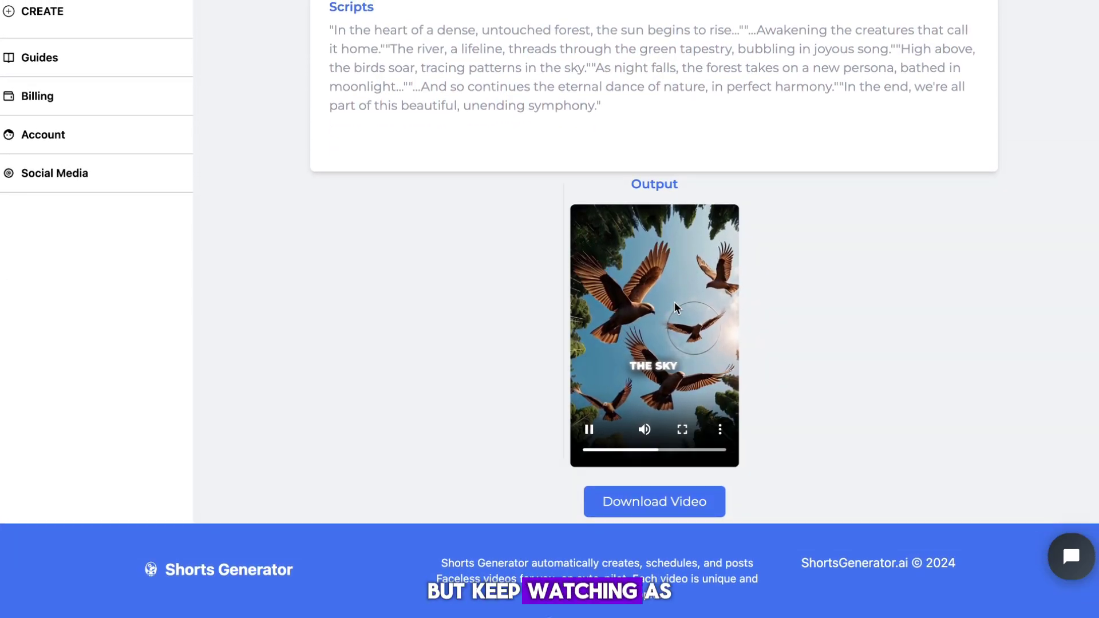
click(589, 432)
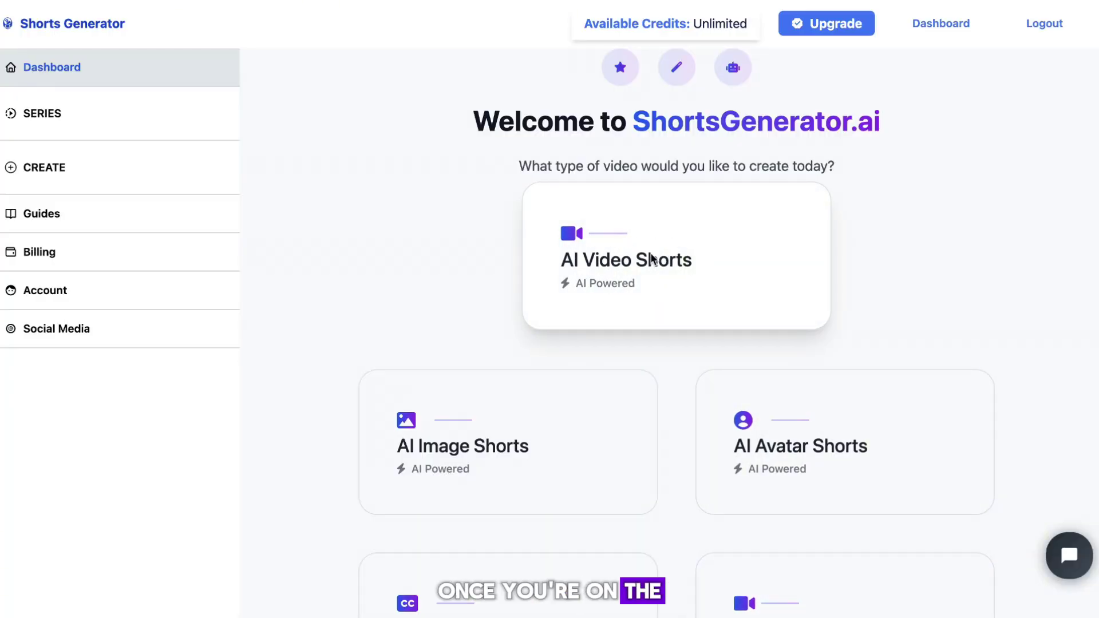
- Start a new AI Video Shorts series with 'Email Me Instead' as its destination
click(651, 259)
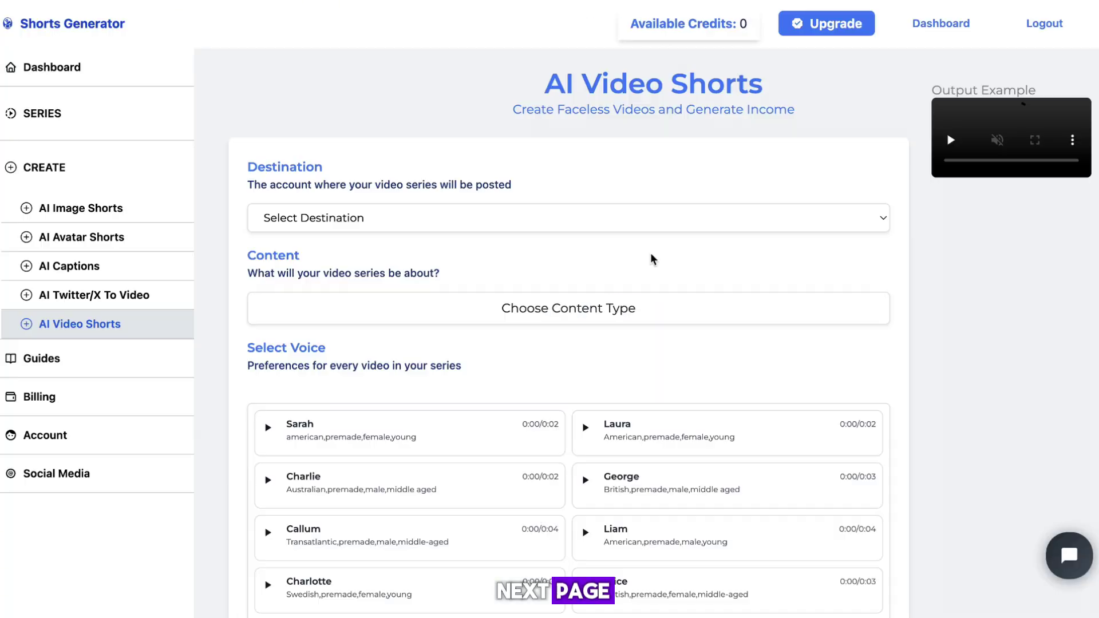
click(644, 217)
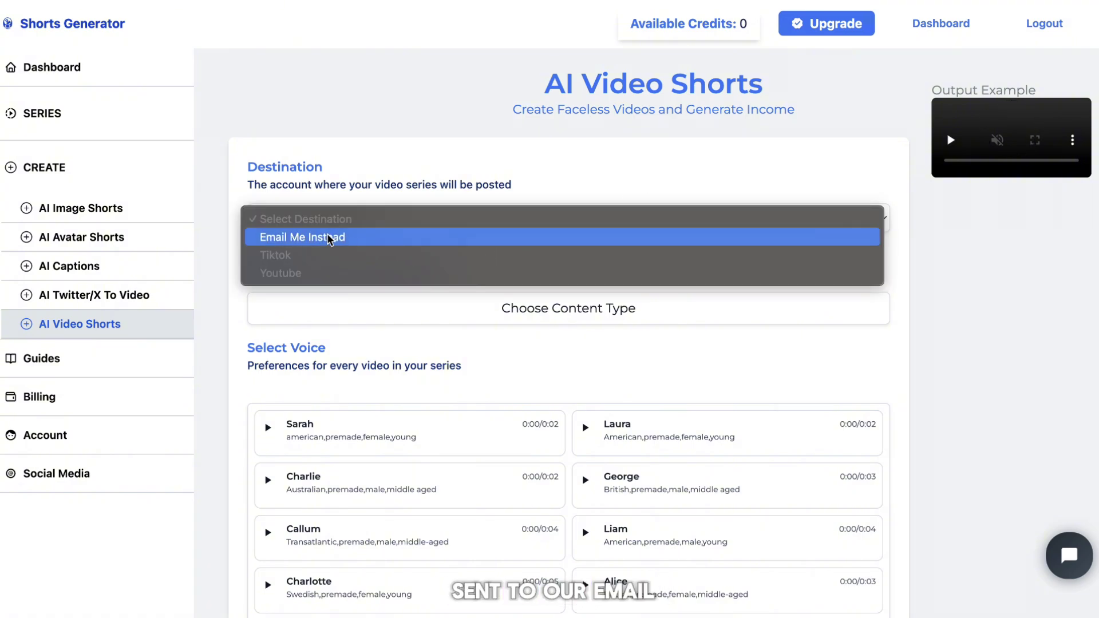
click(303, 240)
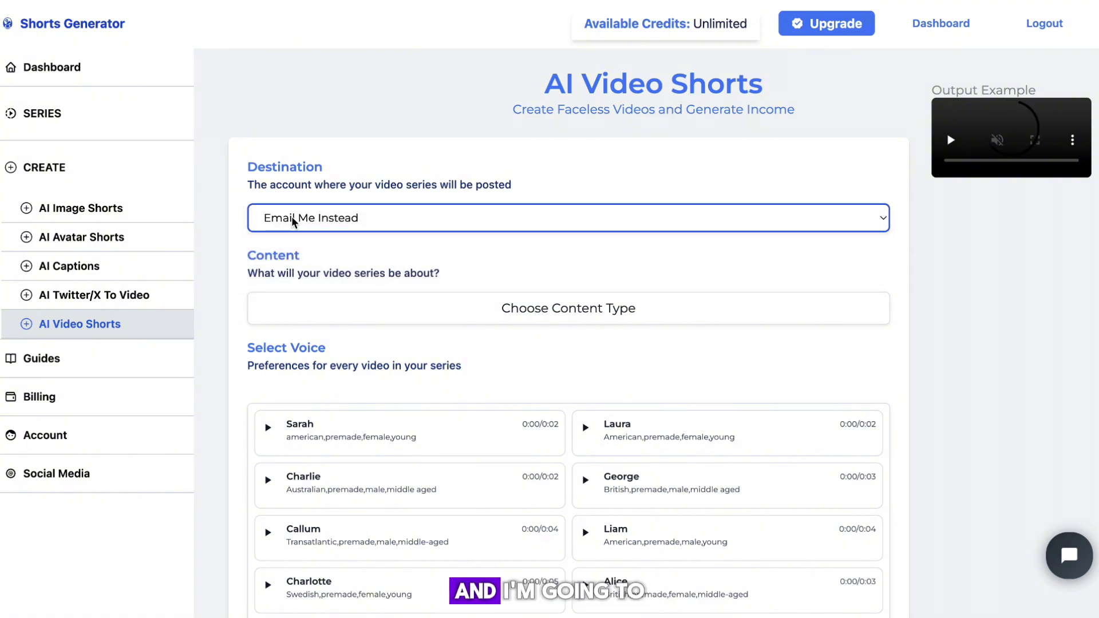
click(314, 249)
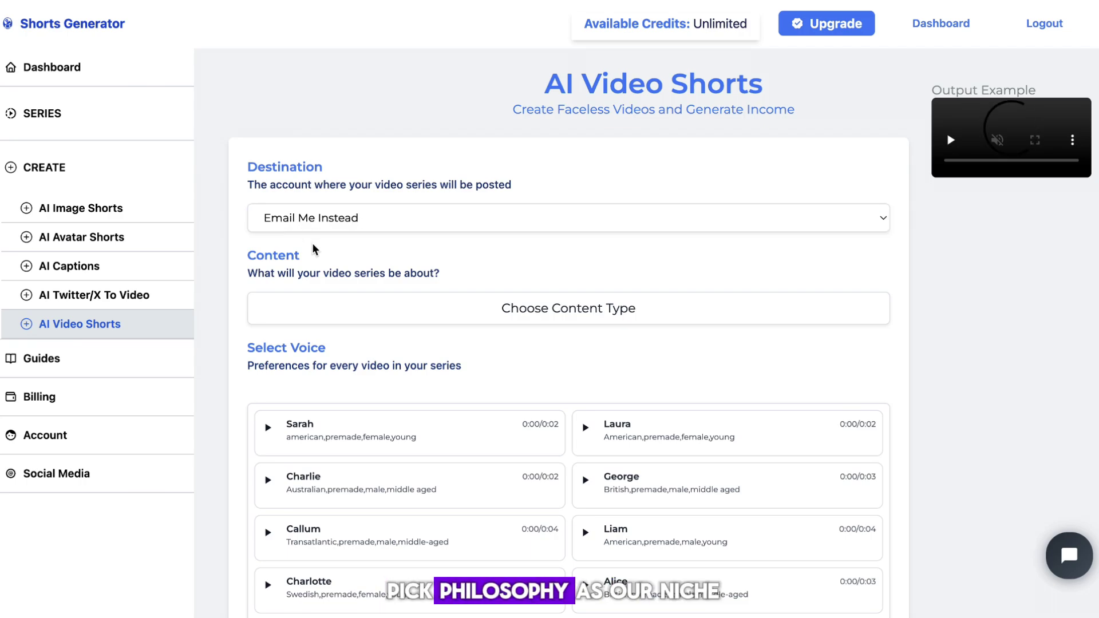
- Choose Philosophy as the content topic and select the George voice
click(420, 302)
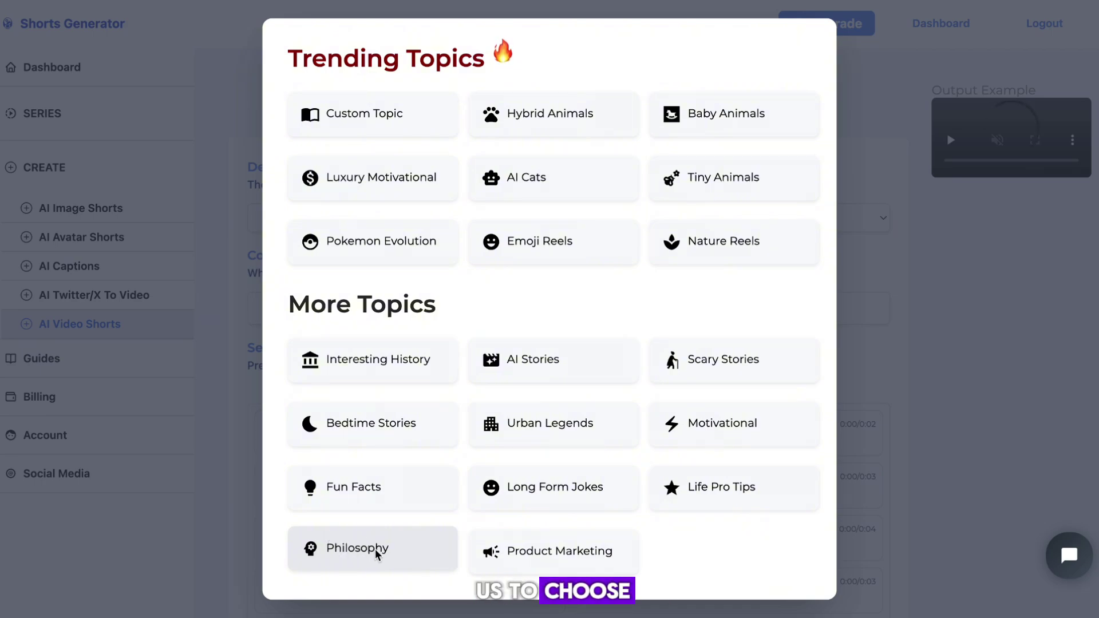
click(345, 551)
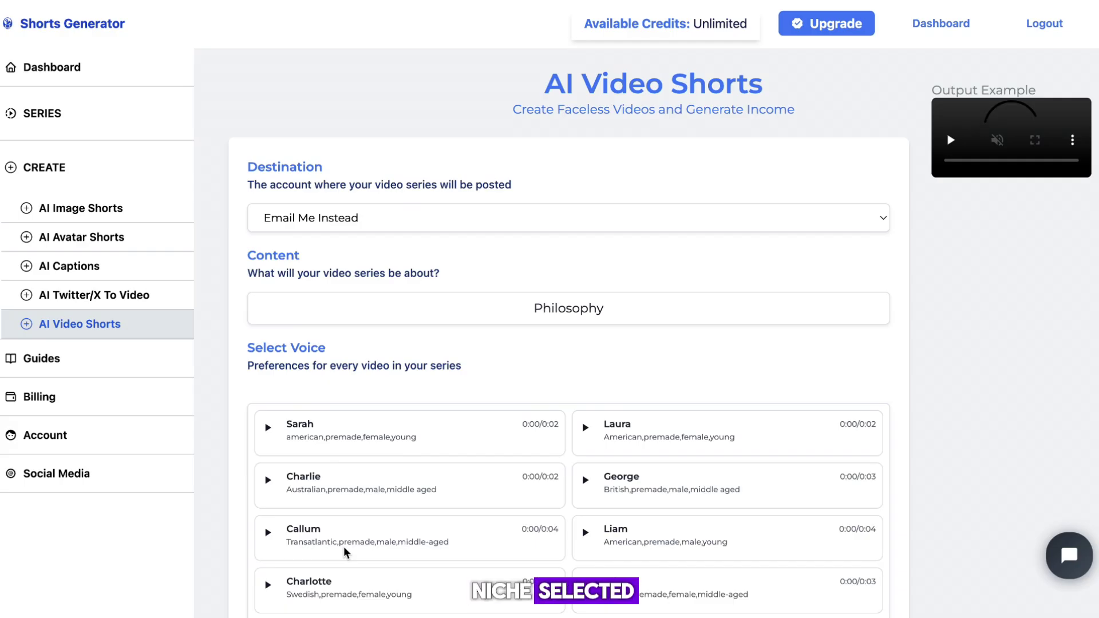
scroll(442, 345, down, 3)
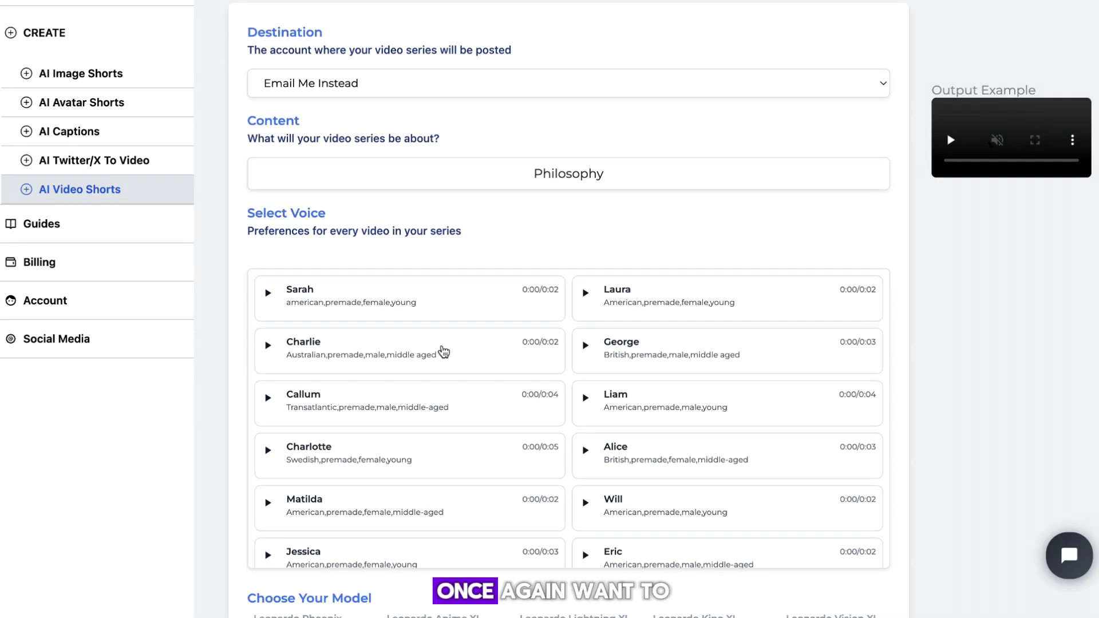
scroll(444, 351, down, 2)
click(650, 312)
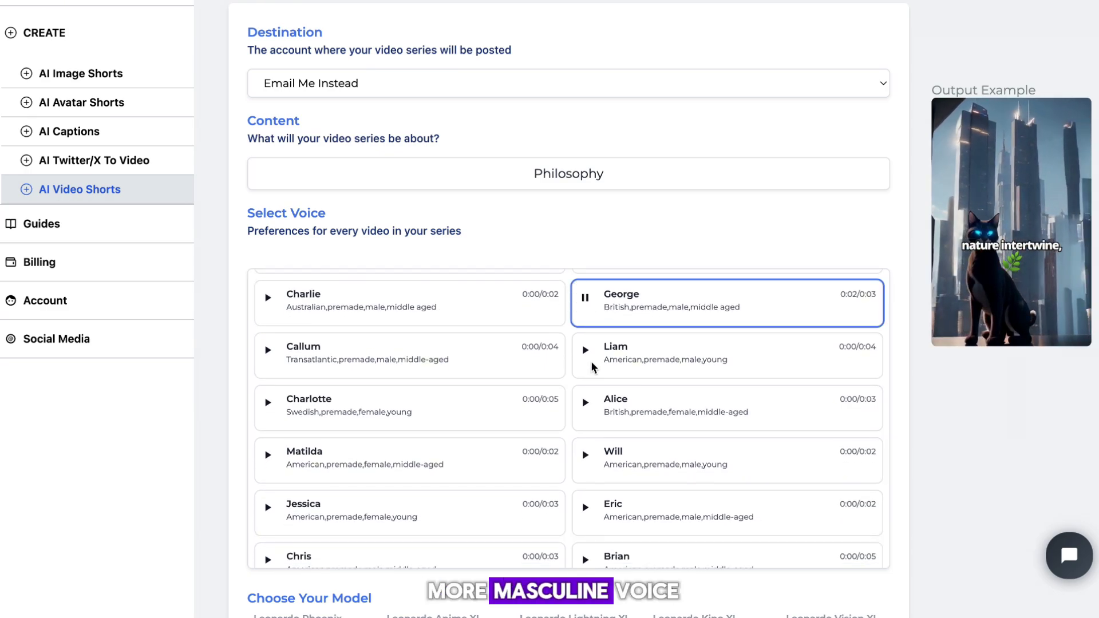
- Try Leonardo Anime XL, then keep the Leonardo Phoenix image model
scroll(618, 228, down, 6)
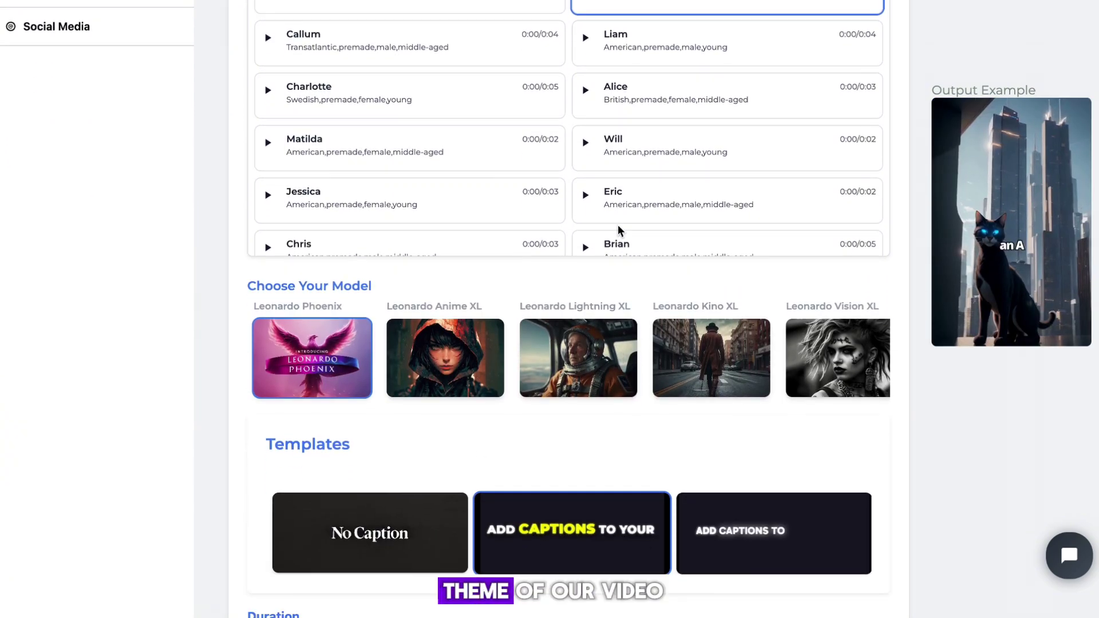
click(425, 342)
click(257, 366)
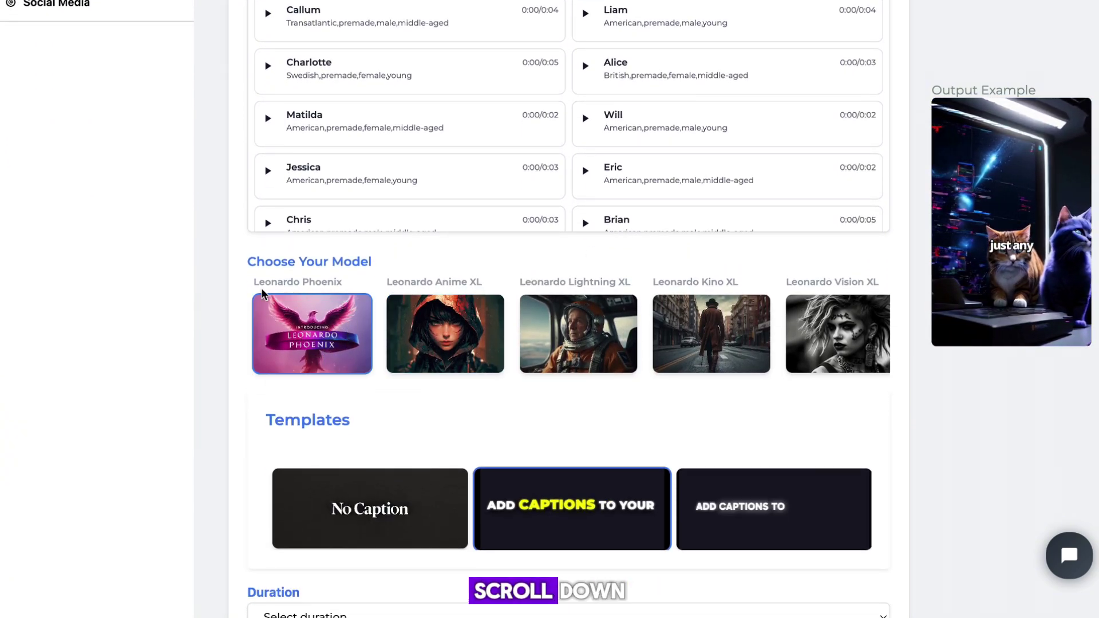
drag(248, 282, 344, 285)
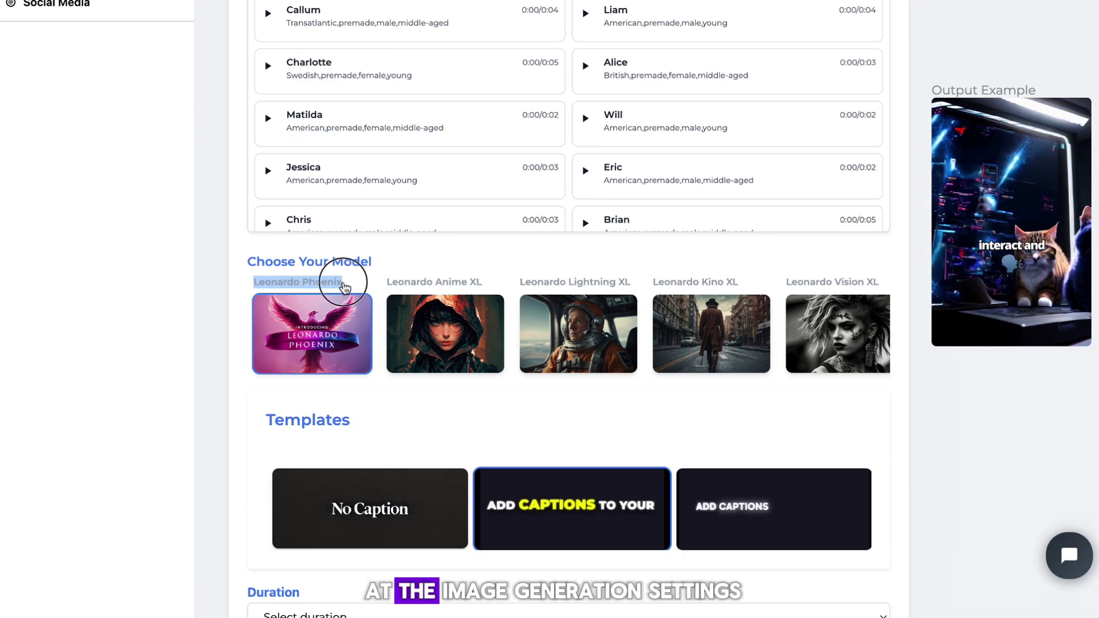
click(343, 285)
- Set the duration to '30 to 60 Seconds' and scroll down to the generated Philosophy video
scroll(378, 385, down, 1)
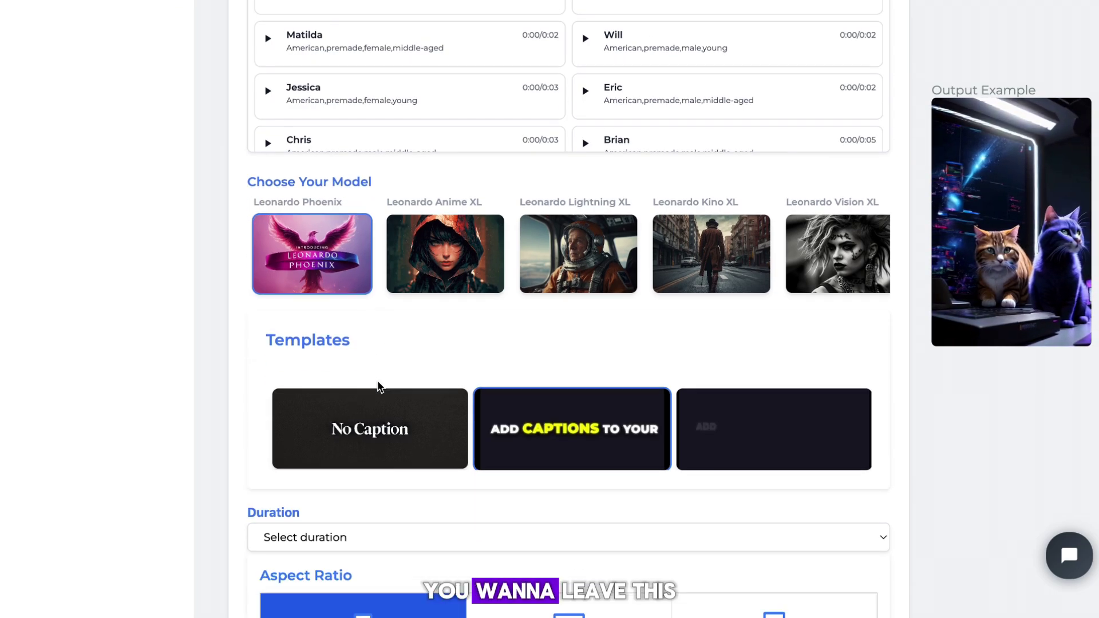
scroll(377, 387, down, 2)
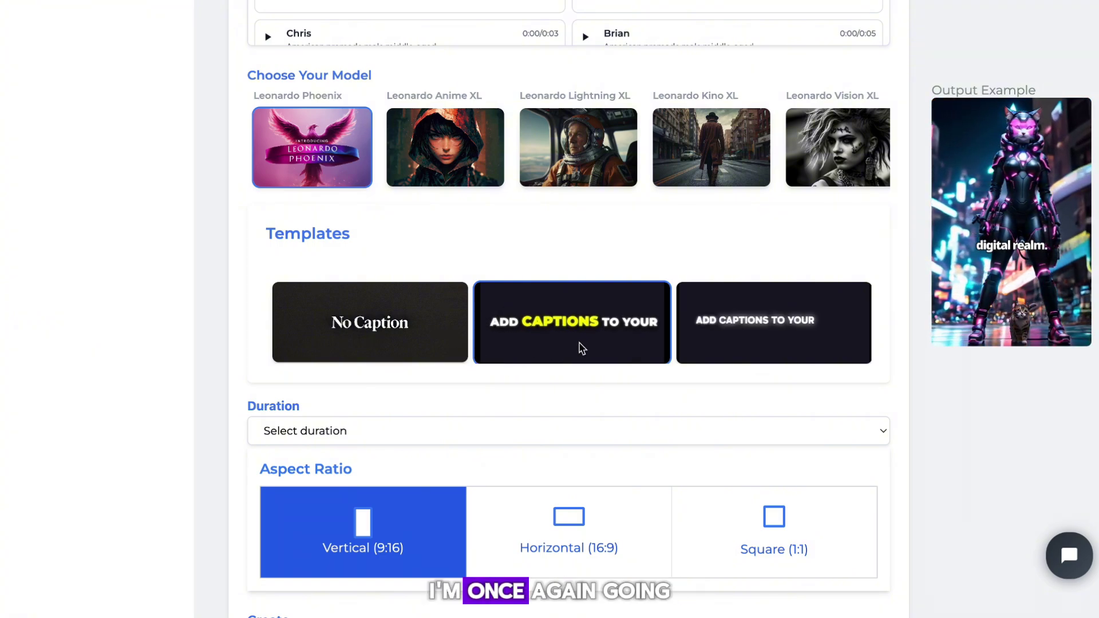
click(464, 435)
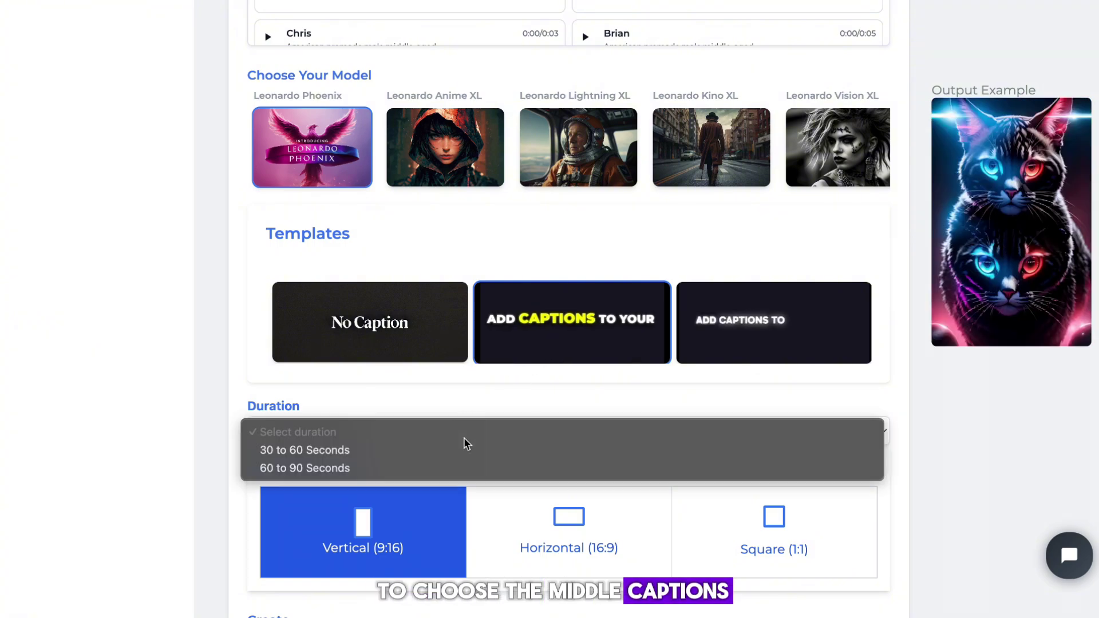
click(315, 452)
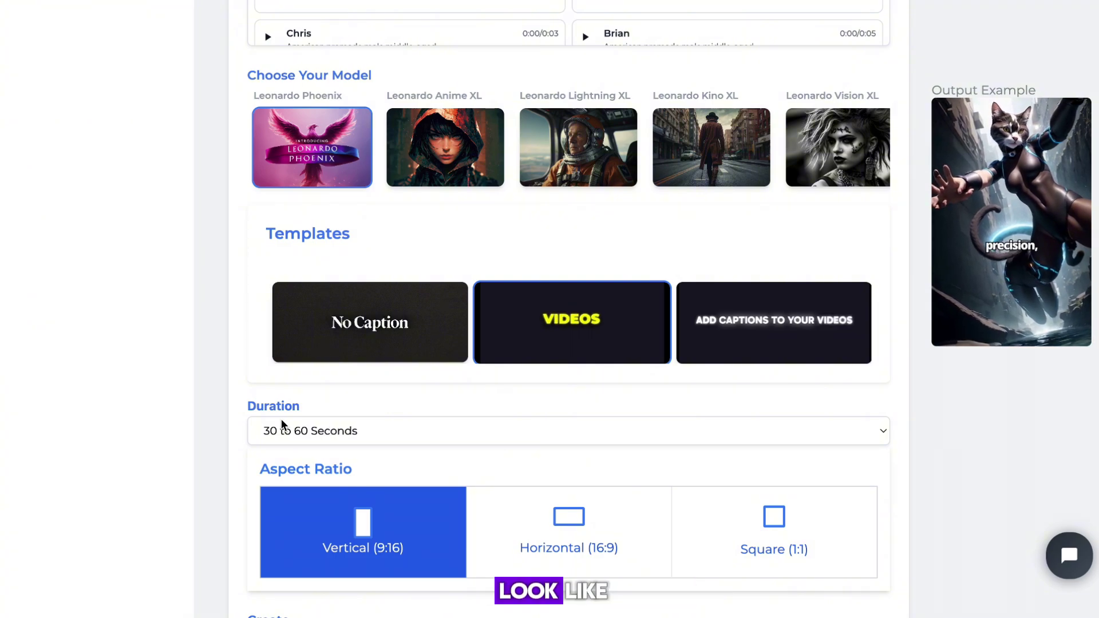
scroll(391, 440, down, 4)
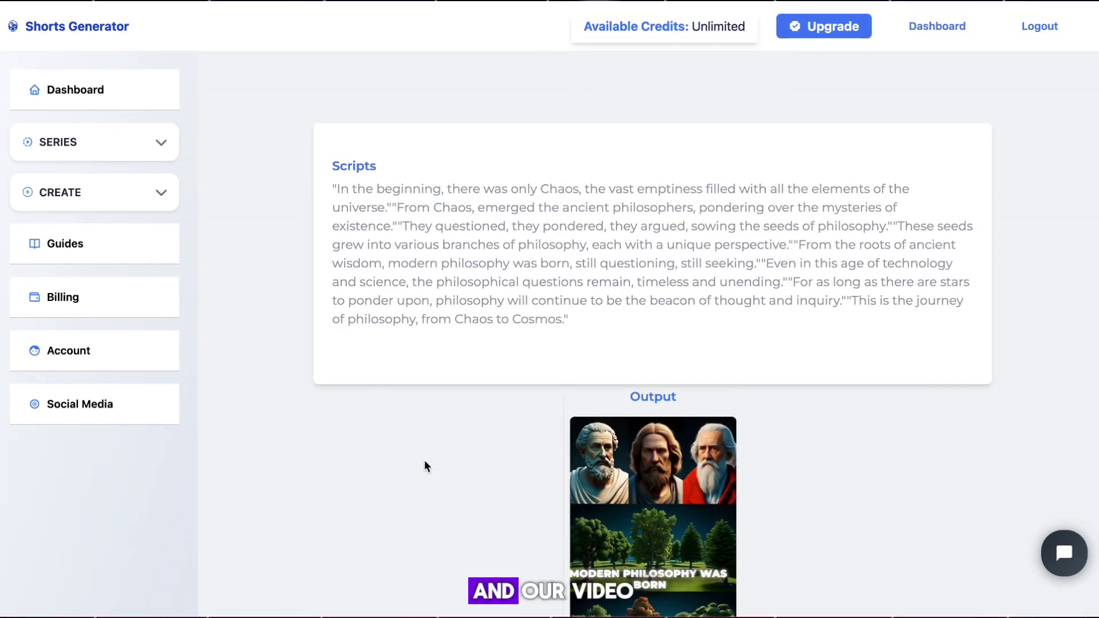
scroll(515, 418, down, 1)
scroll(514, 422, down, 2)
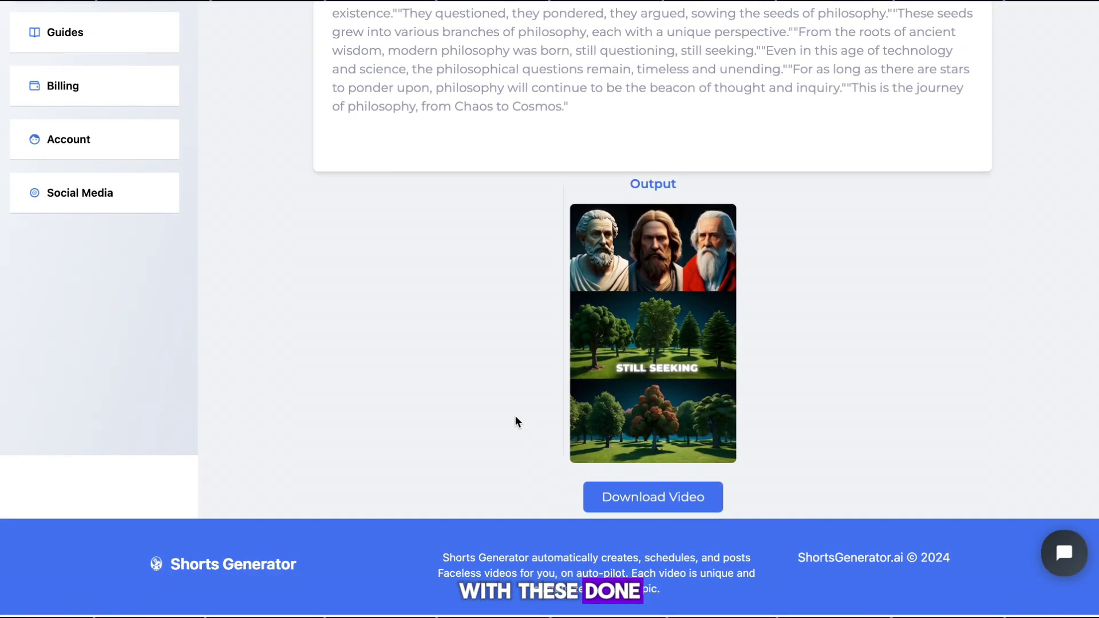